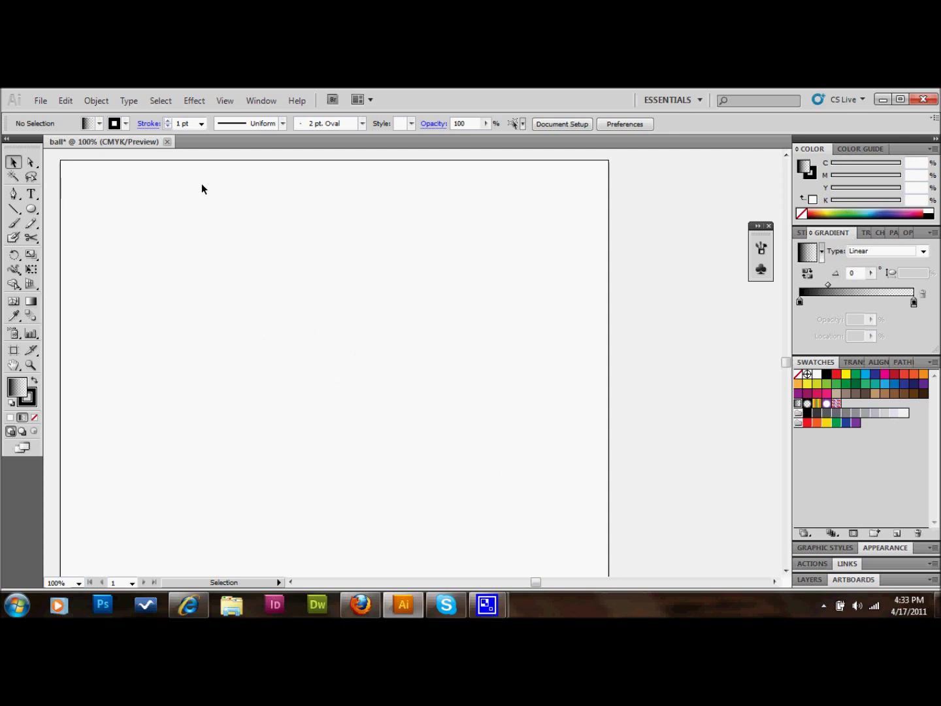
Toggle the rulers on with Ctrl+R and then off again
key(a)
key(ctrl+r)
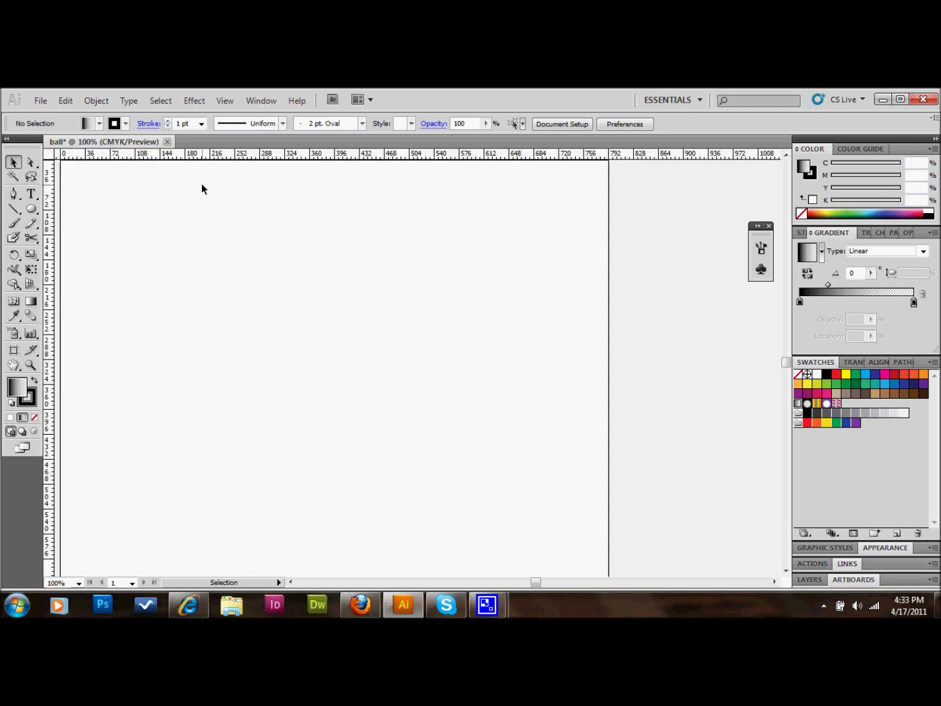
key(a)
key(ctrl+r)
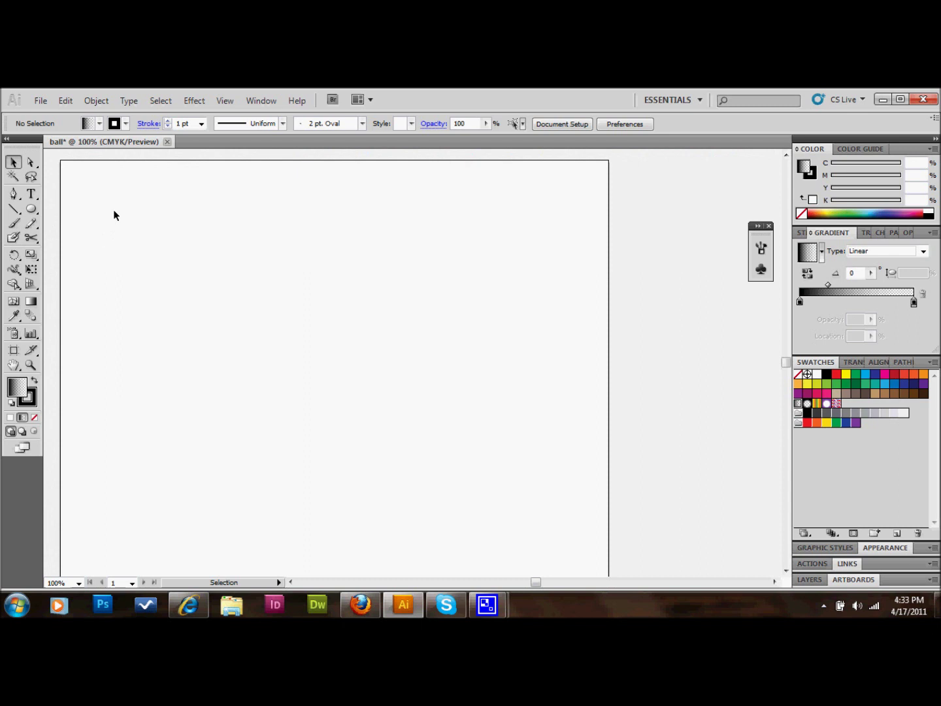
Draw a 242 pt circle in the upper artboard with no fill and a black outline
click(30, 209)
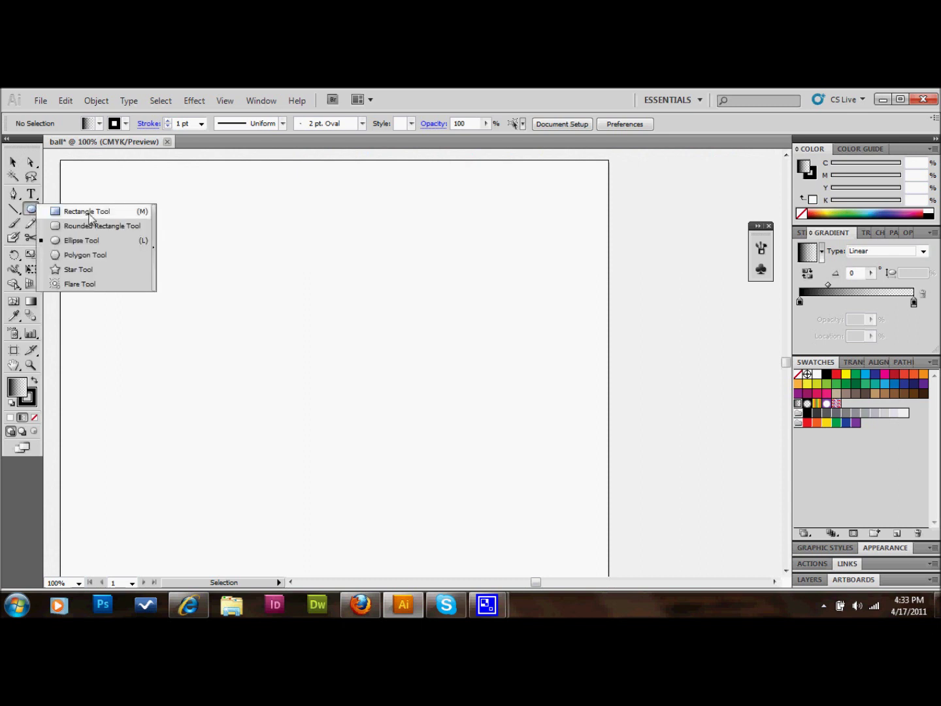
click(78, 211)
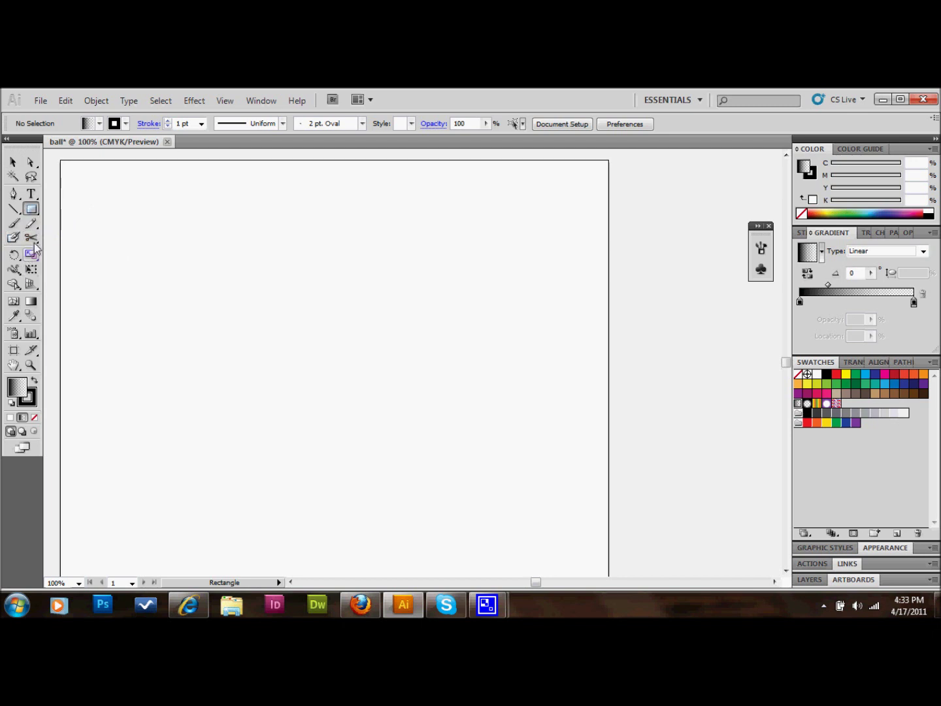
click(32, 209)
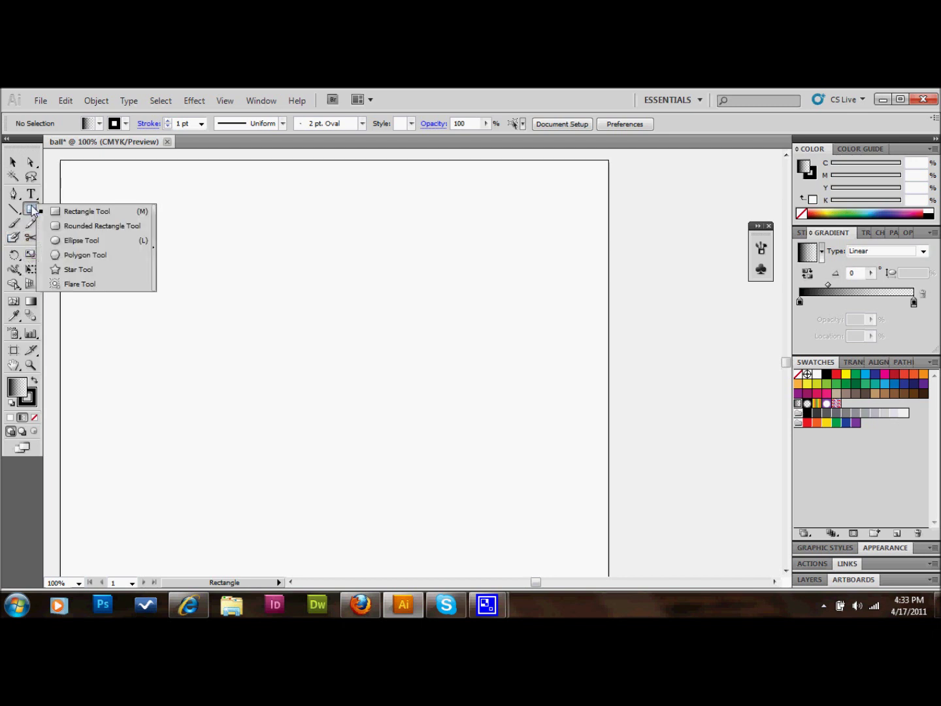
click(101, 242)
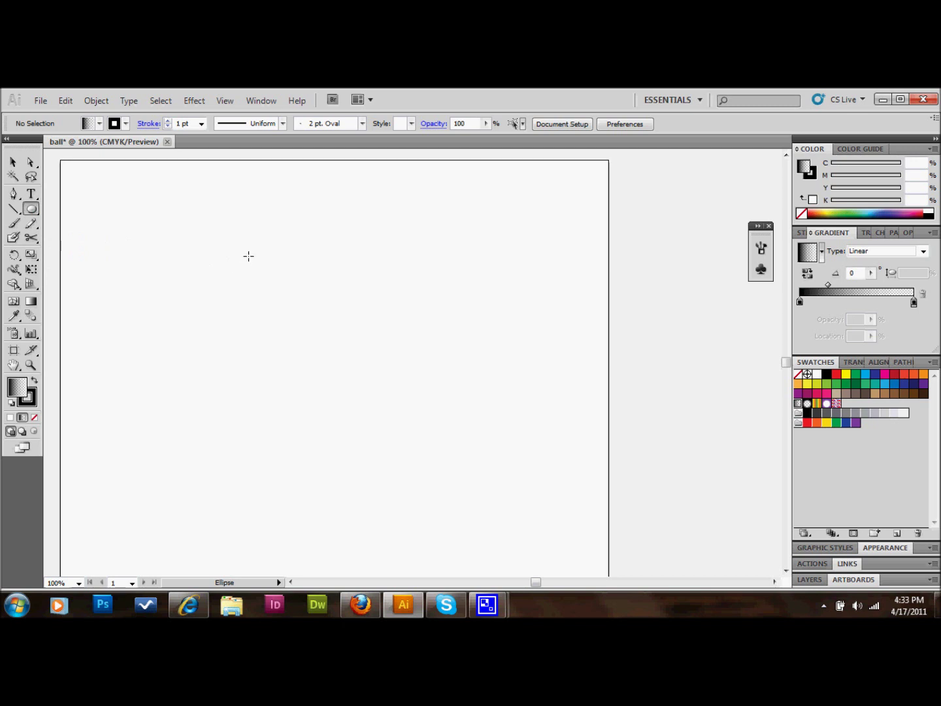
drag(242, 248, 411, 414)
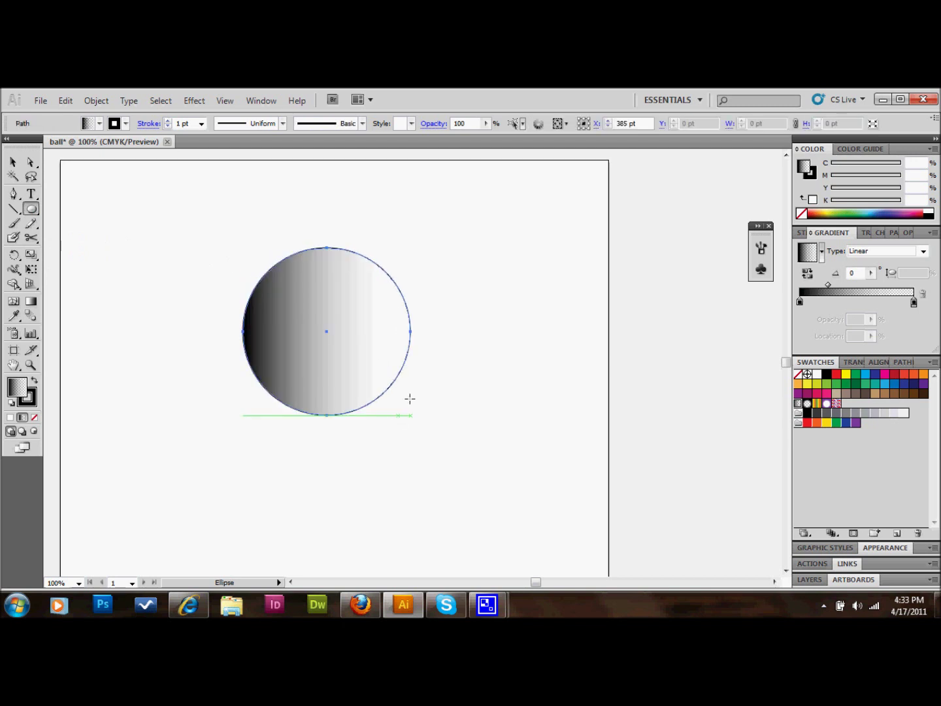
click(34, 417)
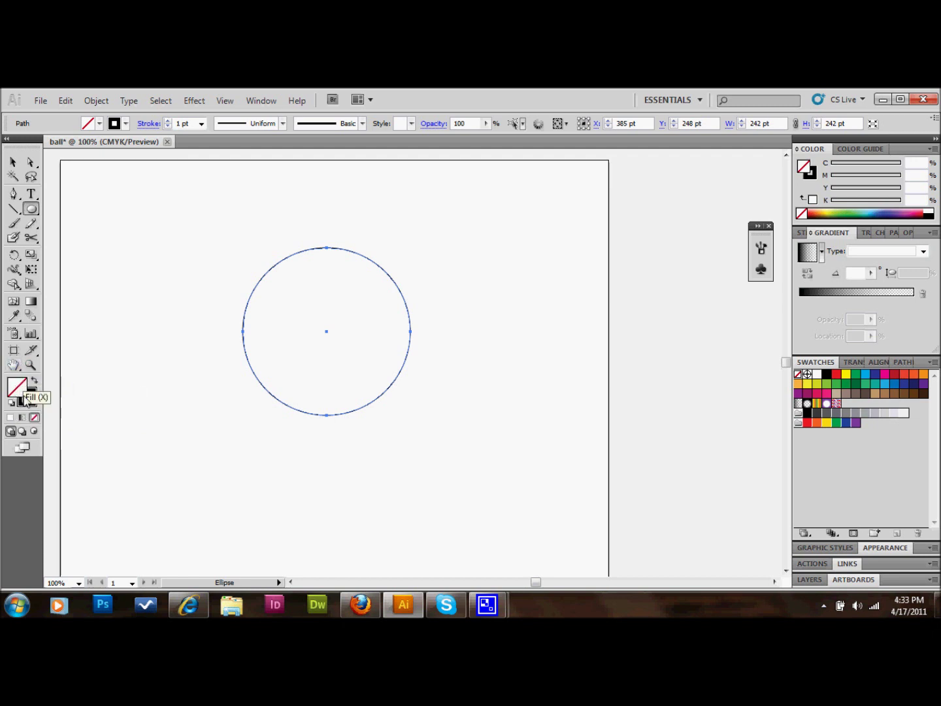
click(27, 404)
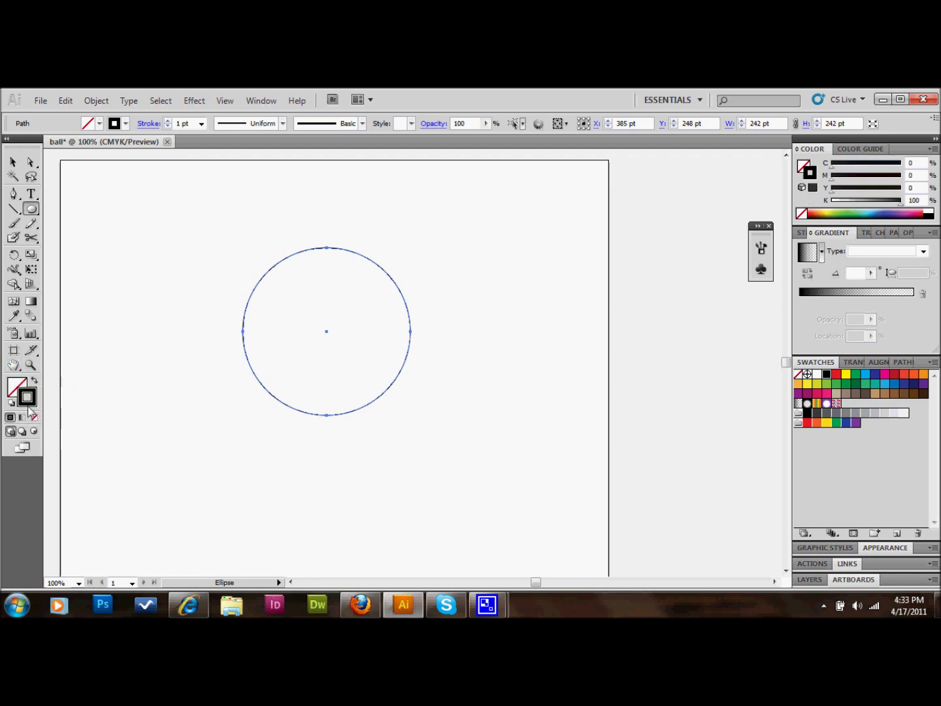
Cut the circle at its top and bottom points with the Scissors Tool
click(32, 239)
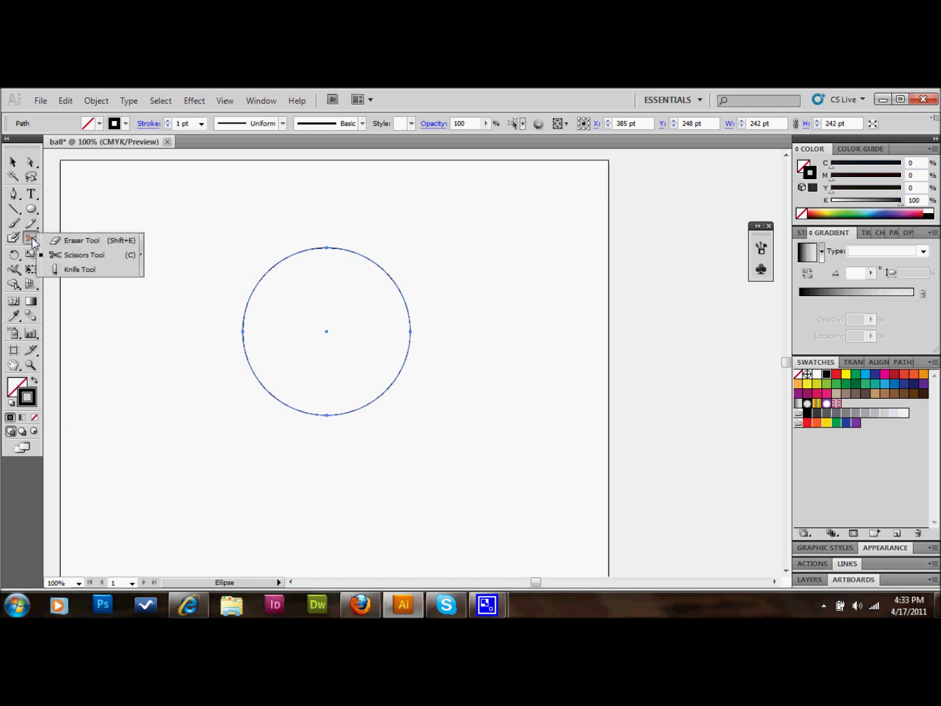
drag(32, 240, 82, 255)
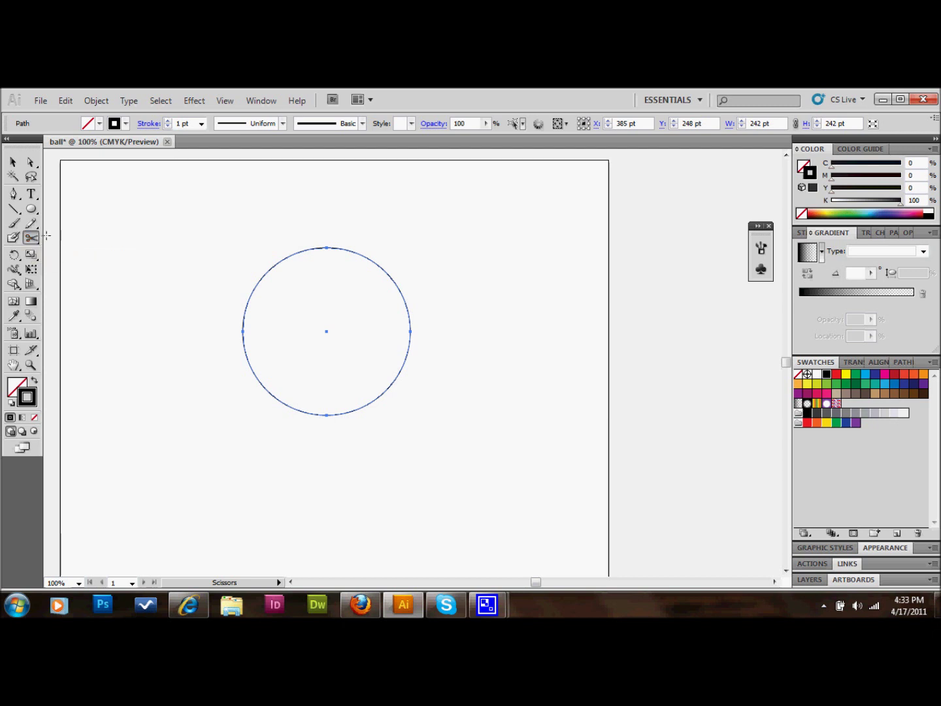
mouse_move(32, 238)
mouse_down()
mouse_move(96, 234)
mouse_move(31, 239)
mouse_move(96, 256)
mouse_up()
click(326, 248)
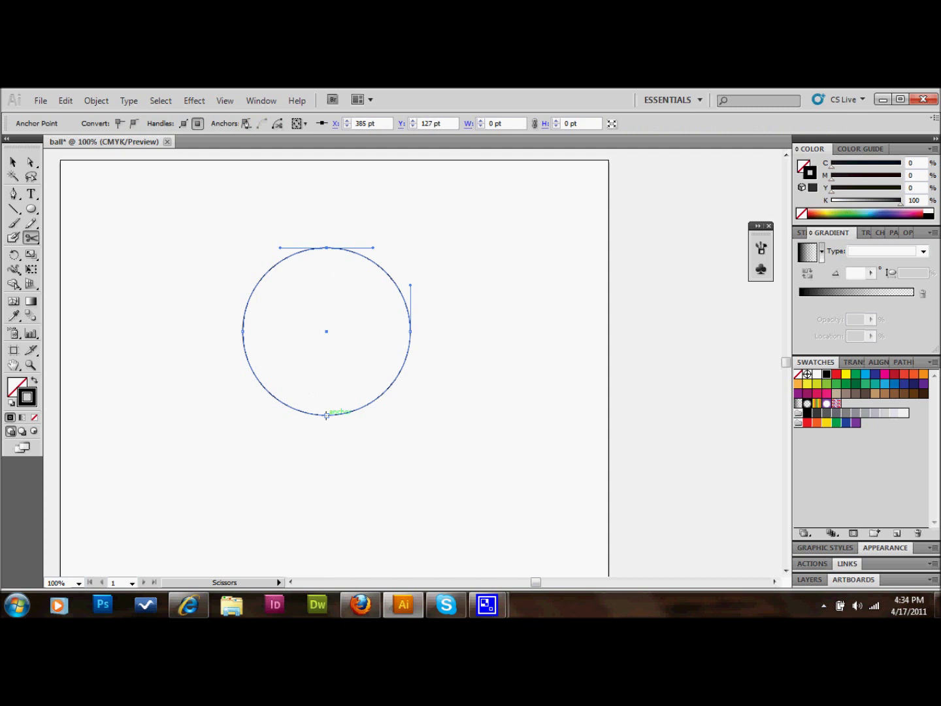
click(327, 414)
Pull the left and right half-circle arcs apart on the artboard
click(12, 163)
click(254, 282)
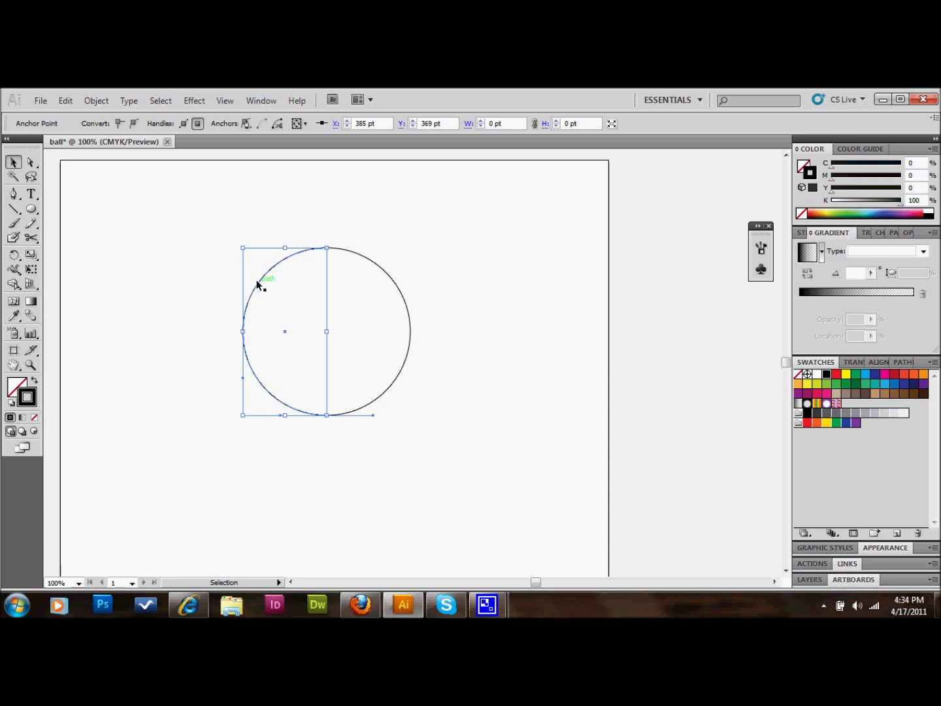
drag(257, 281, 208, 281)
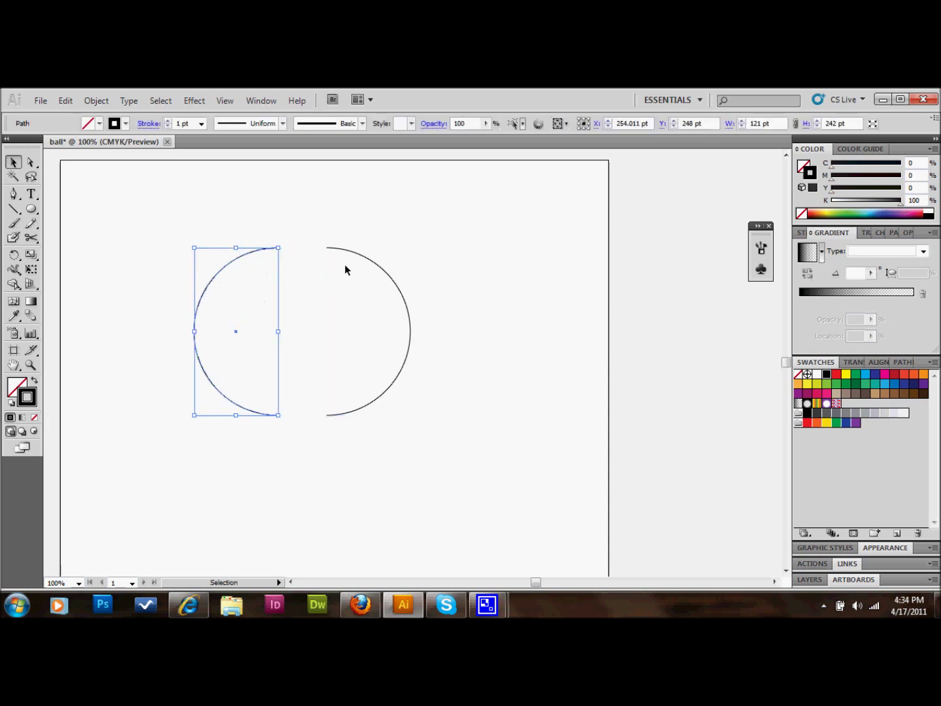
drag(355, 250, 447, 194)
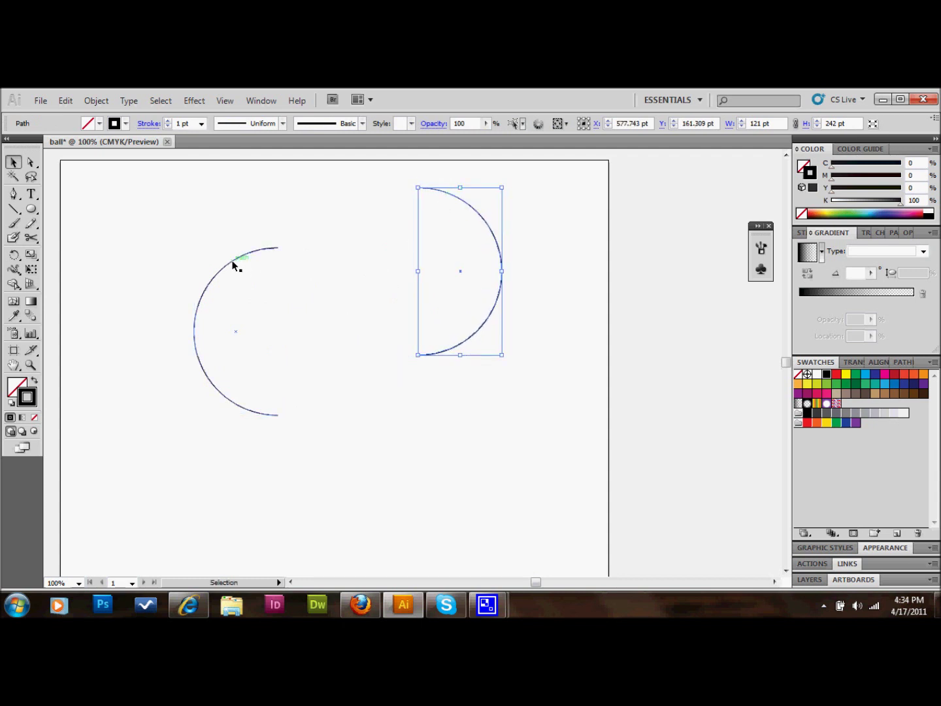
drag(235, 263, 243, 238)
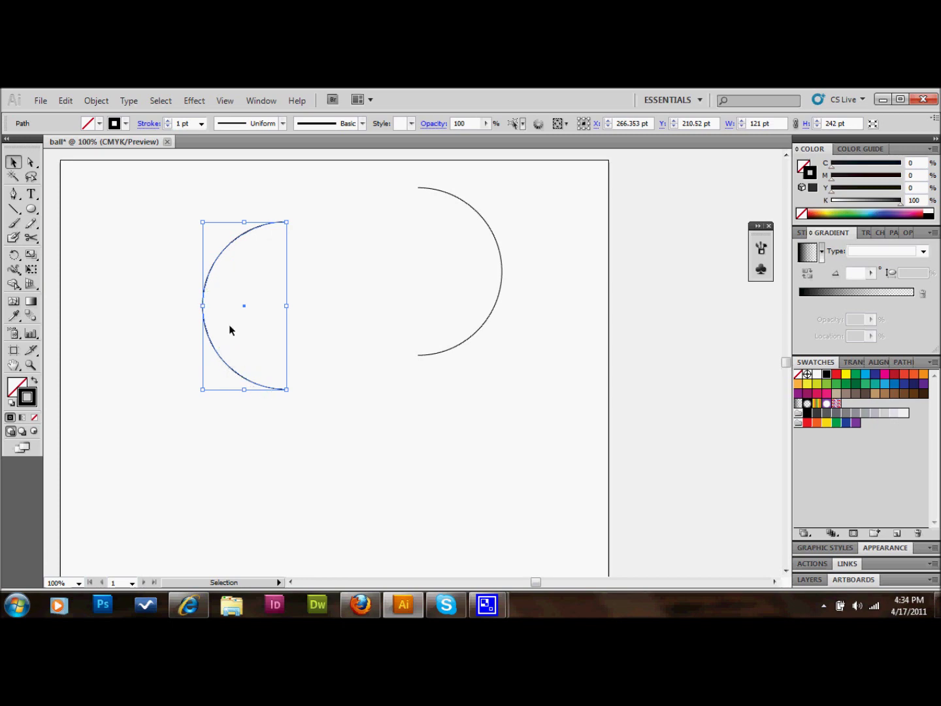
click(259, 102)
Apply a default 3D Revolve to the left arc, then select the right arc
mouse_move(226, 102)
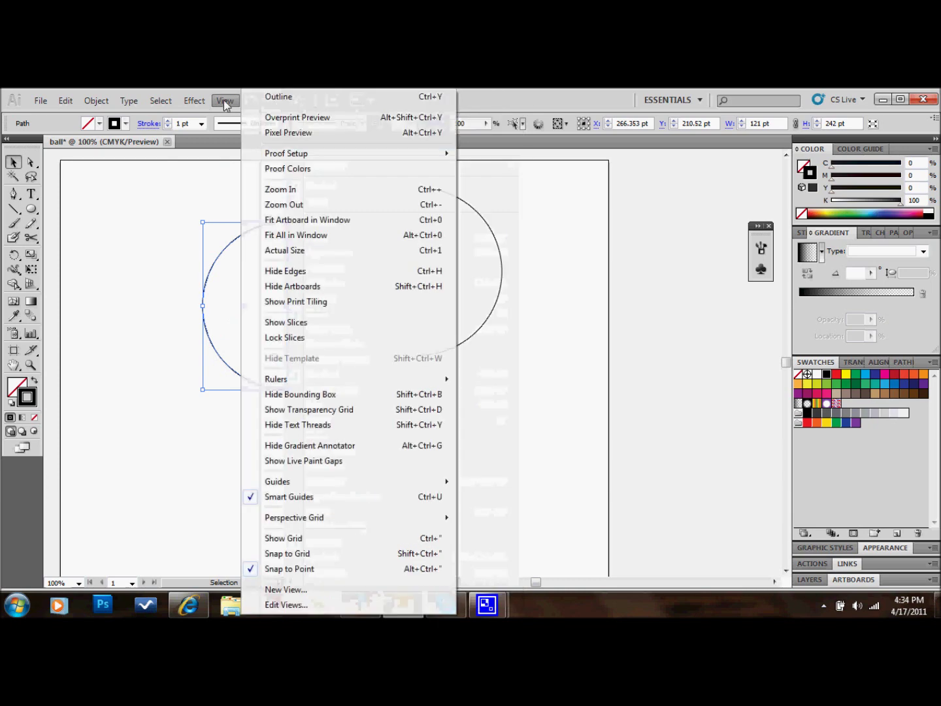
mouse_move(194, 101)
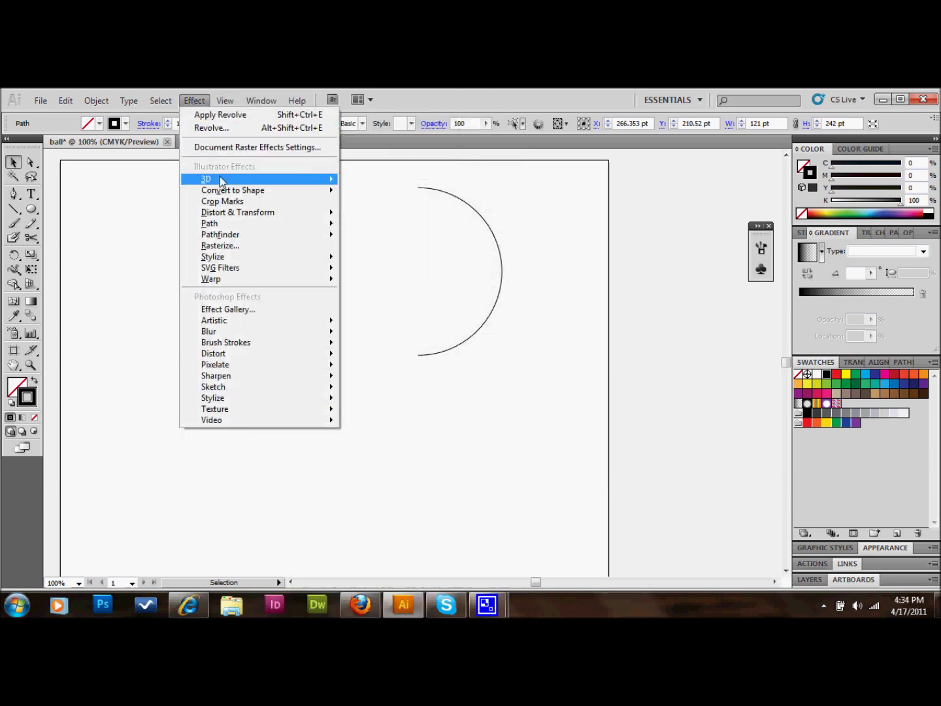
mouse_move(317, 178)
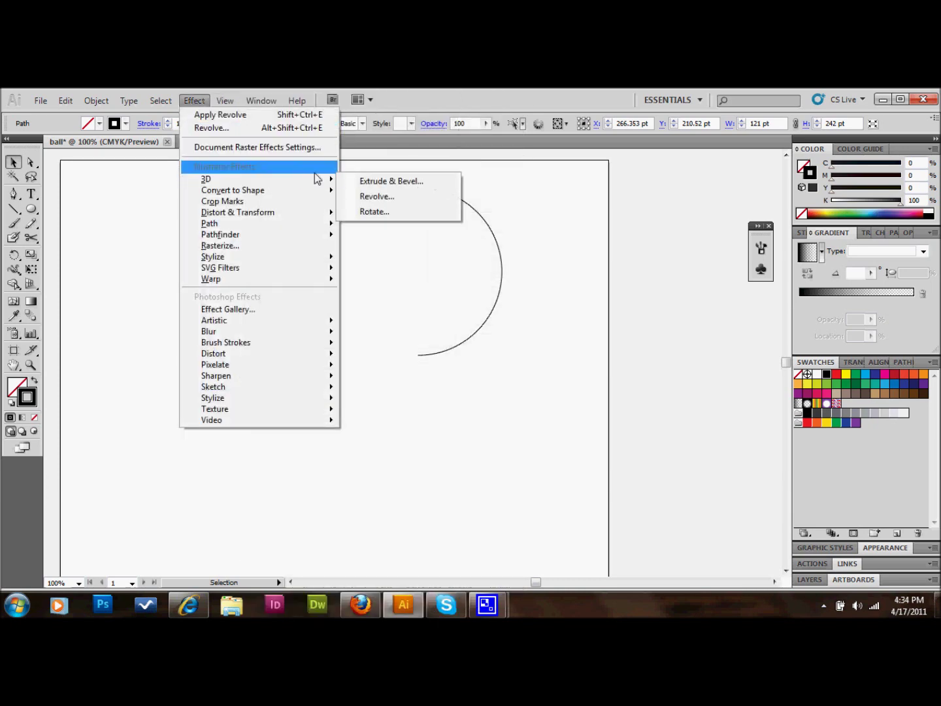
click(376, 198)
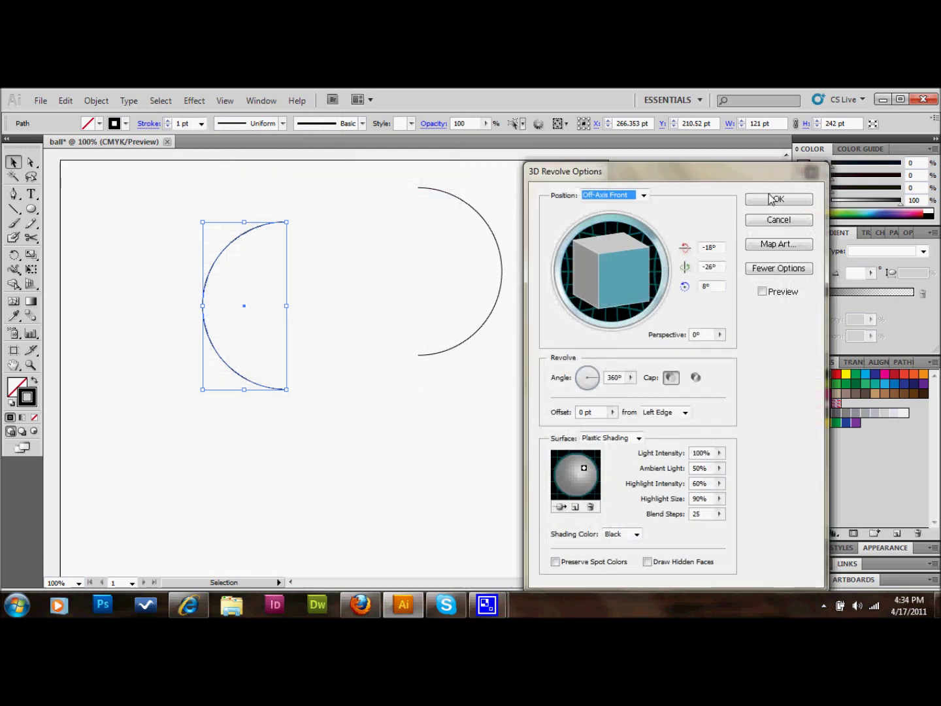
click(772, 197)
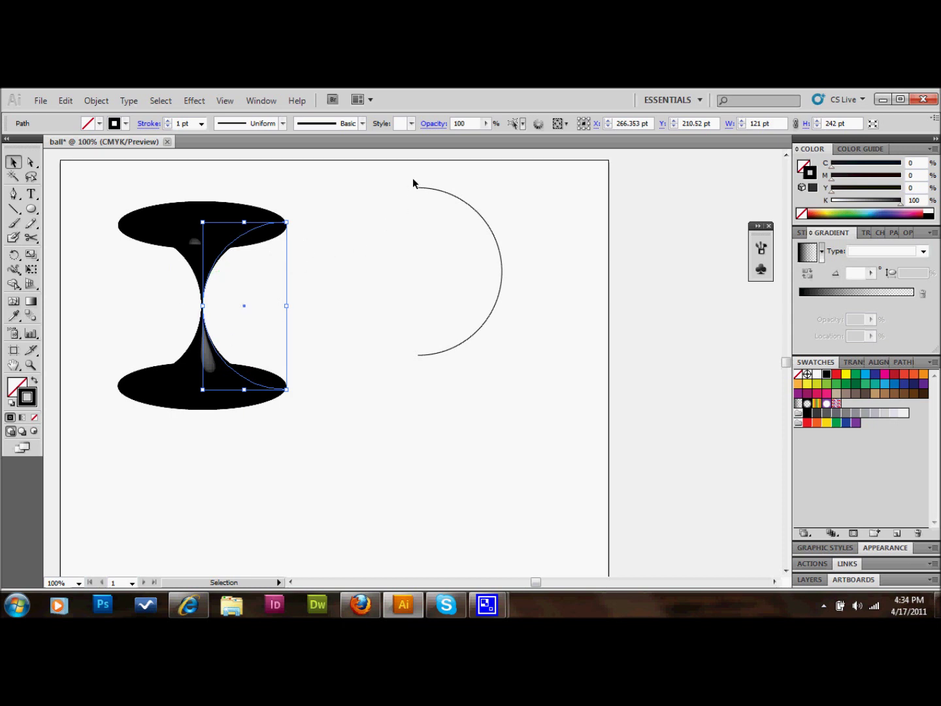
drag(413, 180, 515, 379)
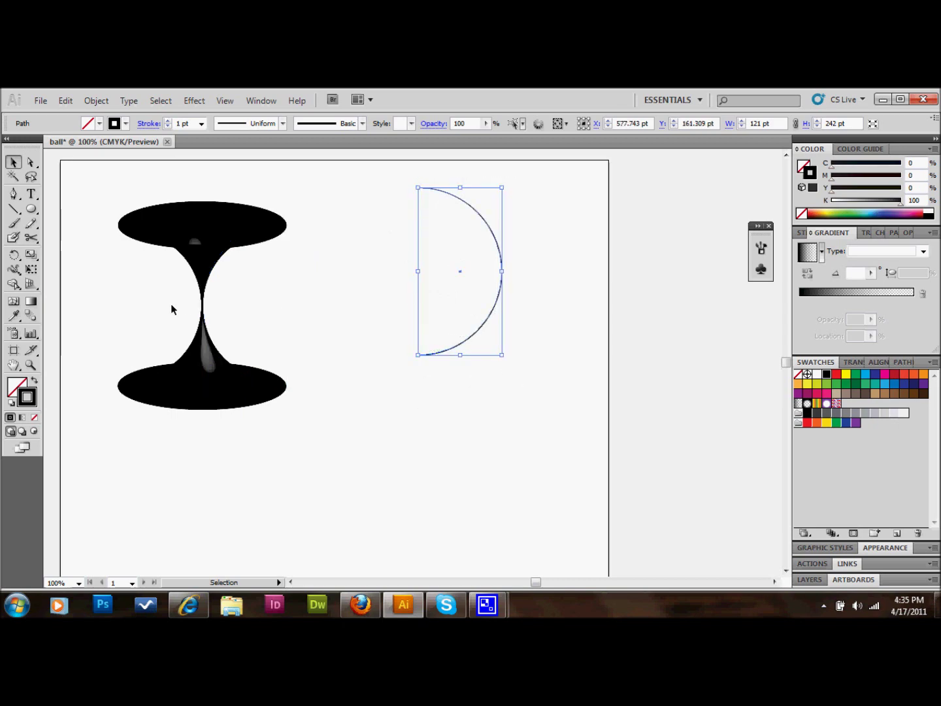
Select the right-hand arc and give it an orange stroke
click(261, 101)
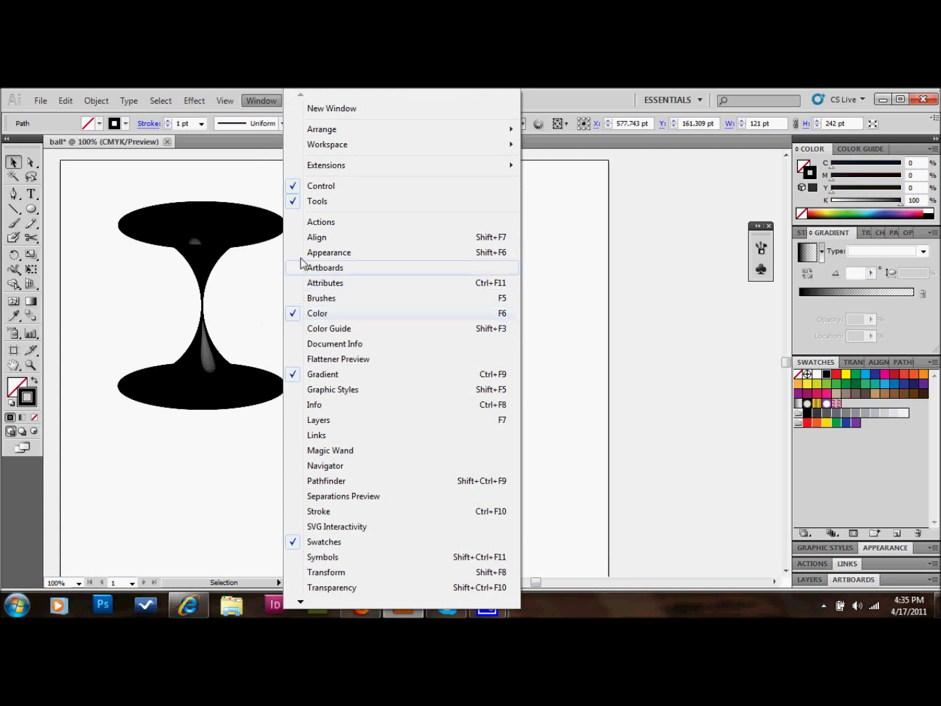
click(437, 235)
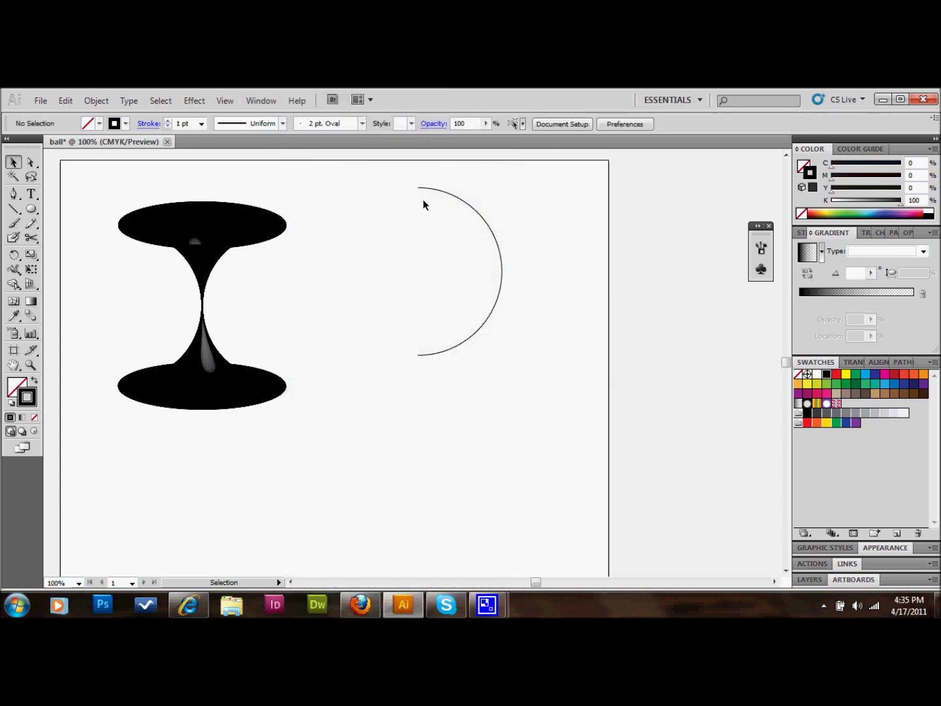
drag(413, 182, 520, 394)
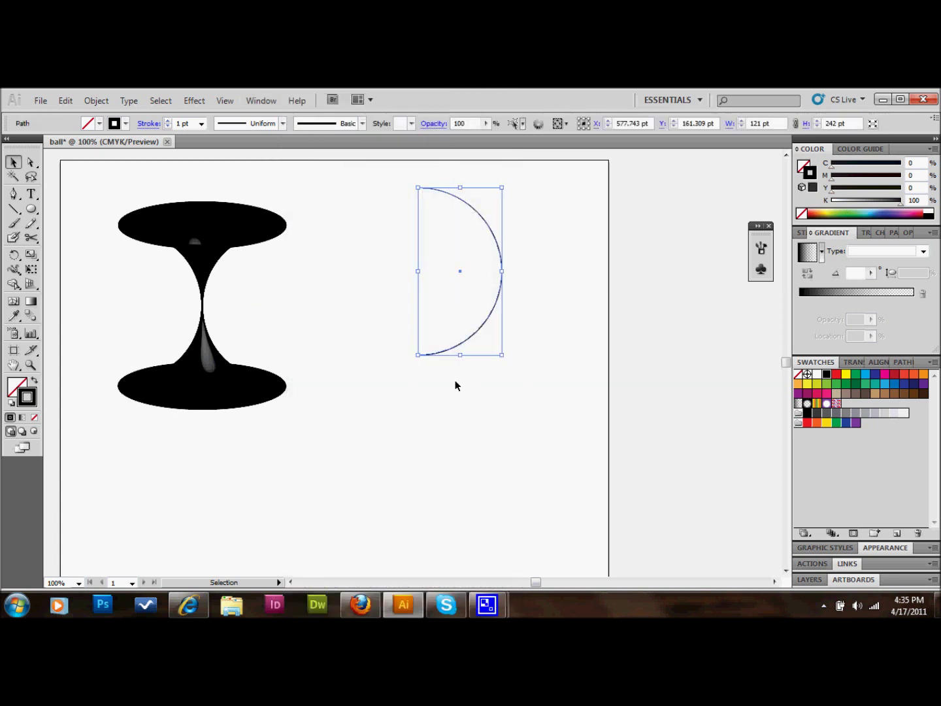
click(798, 384)
Revolve the orange arc into a 3D ball with default settings, then undo it
click(194, 100)
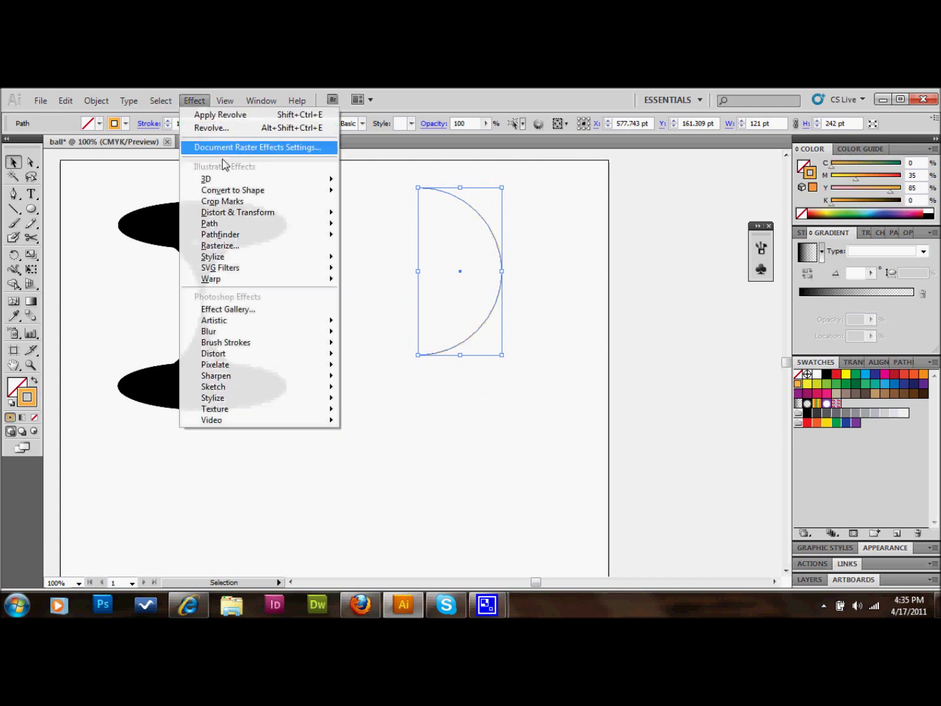
mouse_move(294, 180)
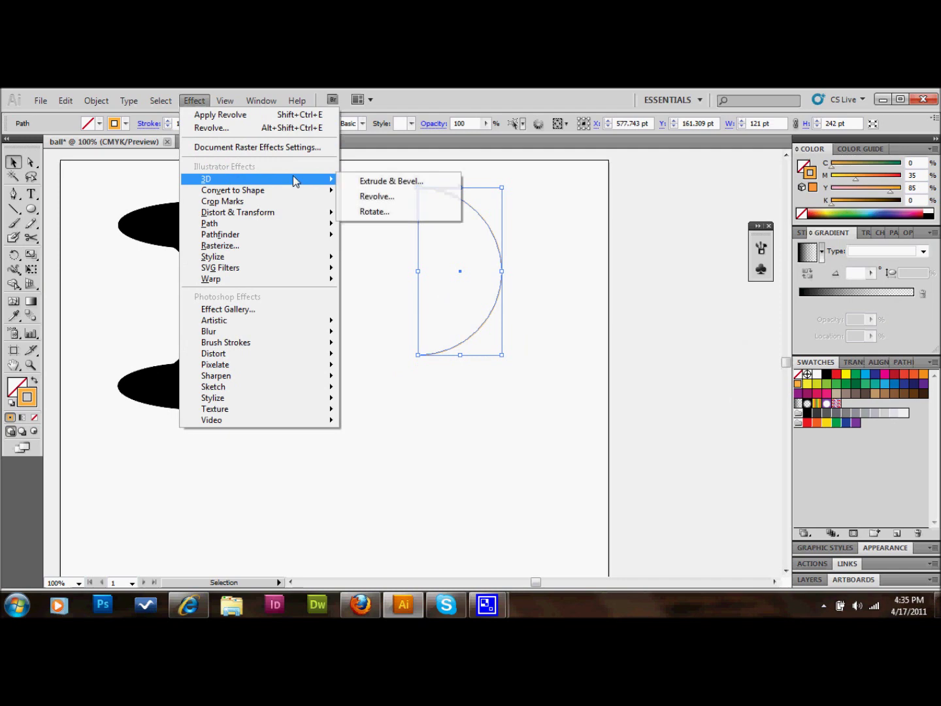
click(372, 196)
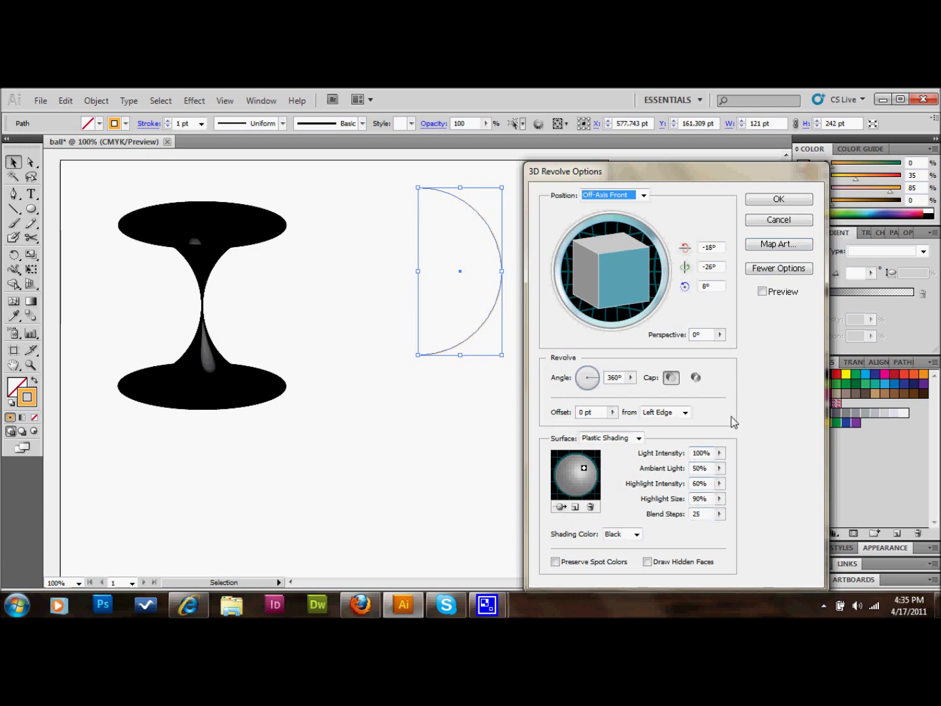
click(780, 199)
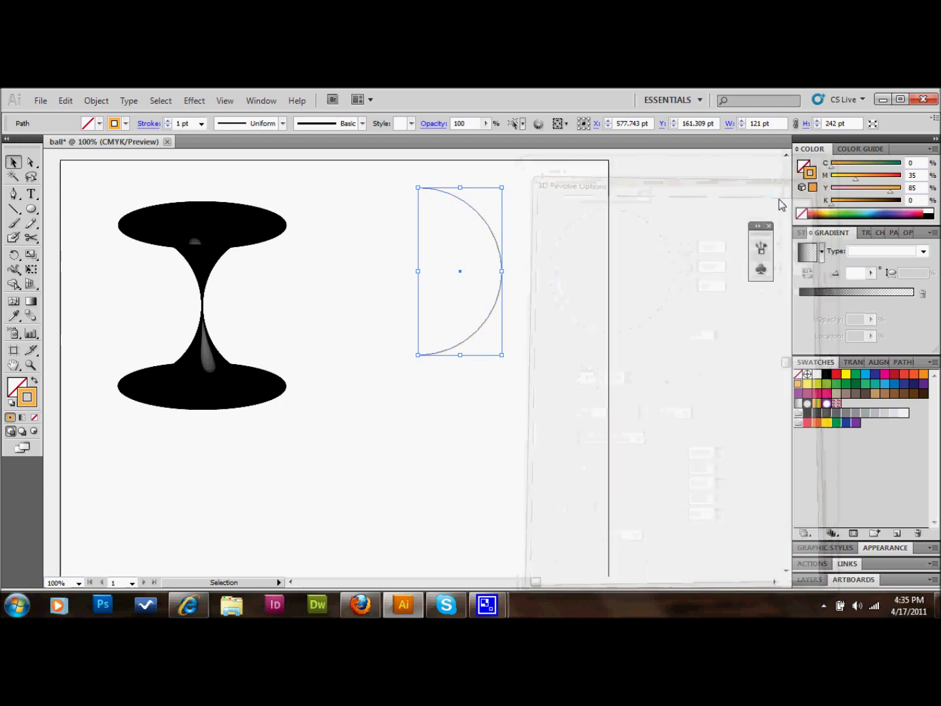
click(478, 373)
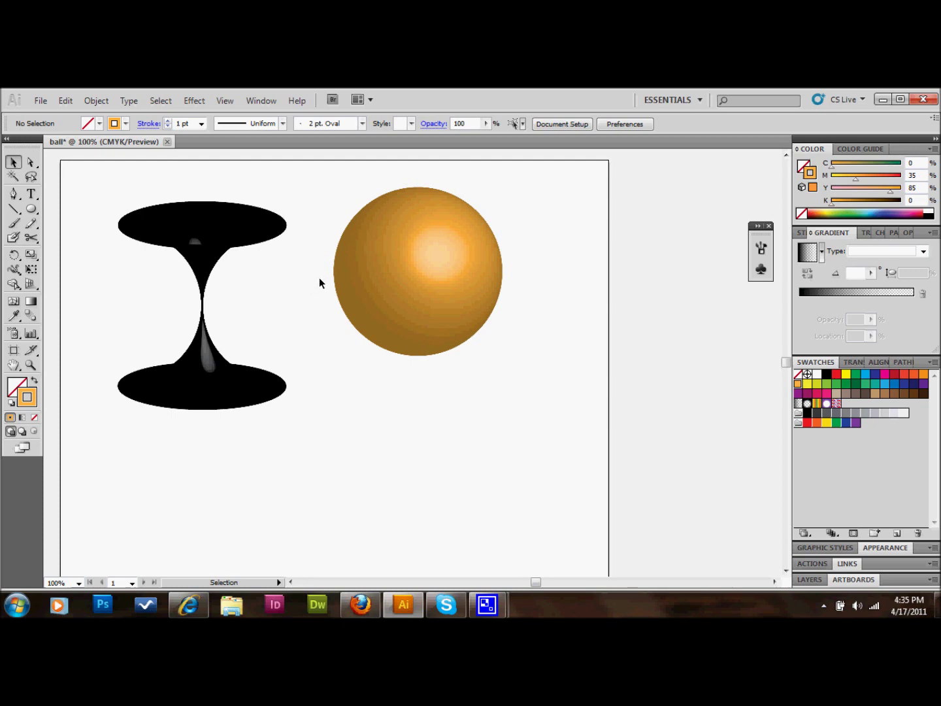
key(ctrl+z)
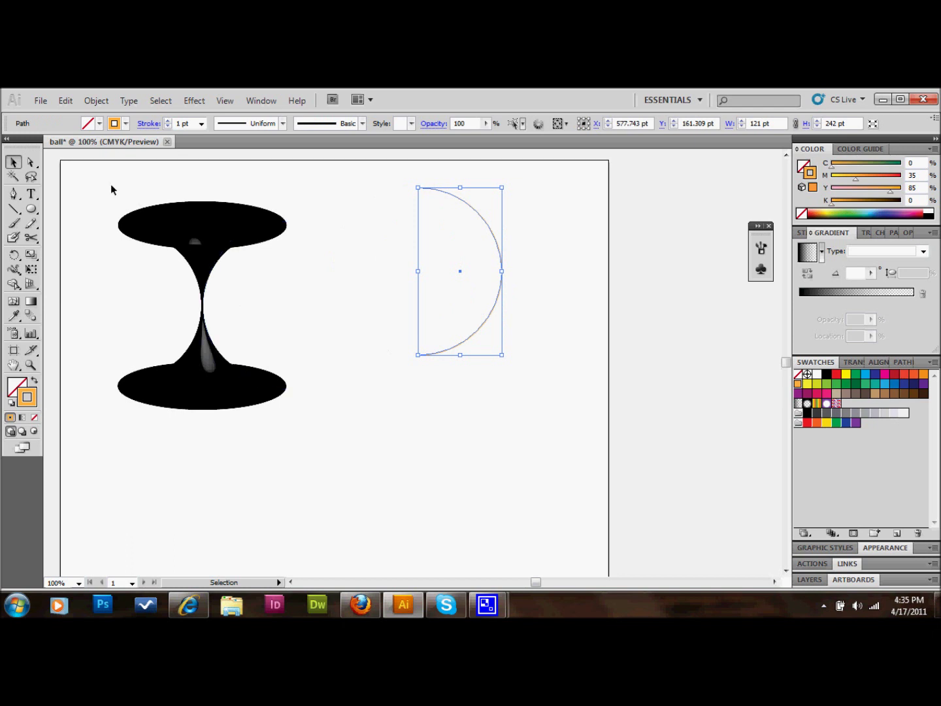
Delete the black hourglass and move the half-circle arc toward the page centre
drag(111, 185, 285, 457)
key(Delete)
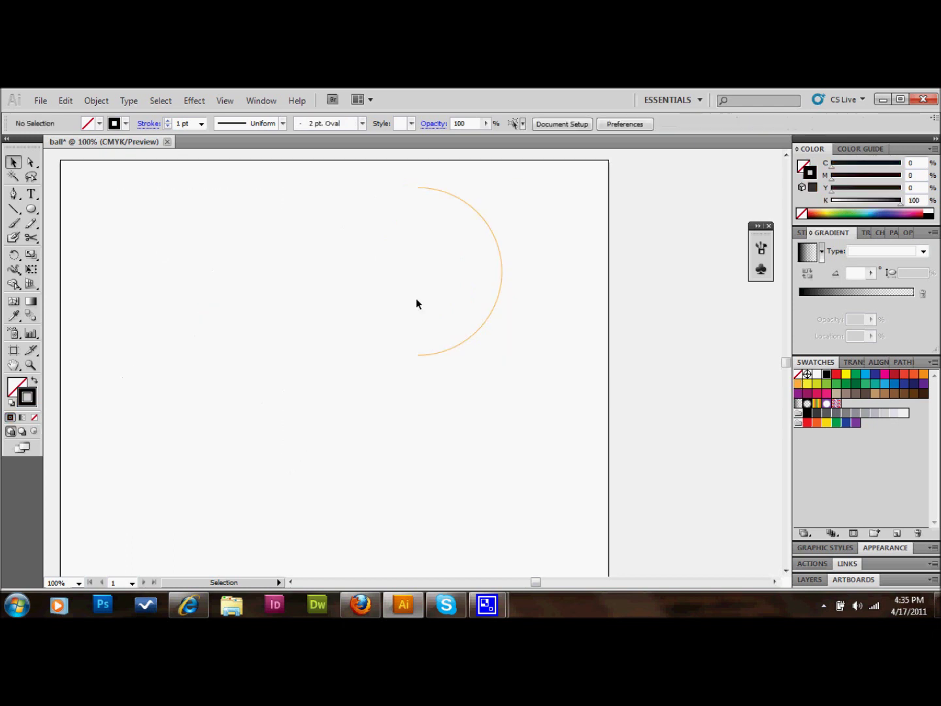
drag(494, 230, 391, 335)
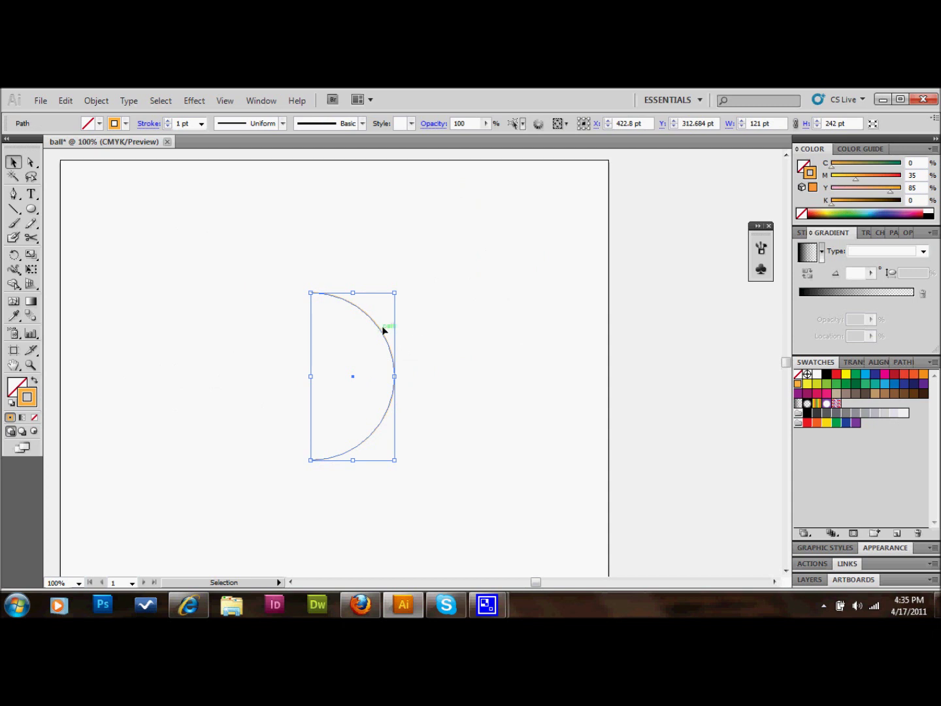
Cut the arc with the Scissors near its middle and again lower down
click(32, 238)
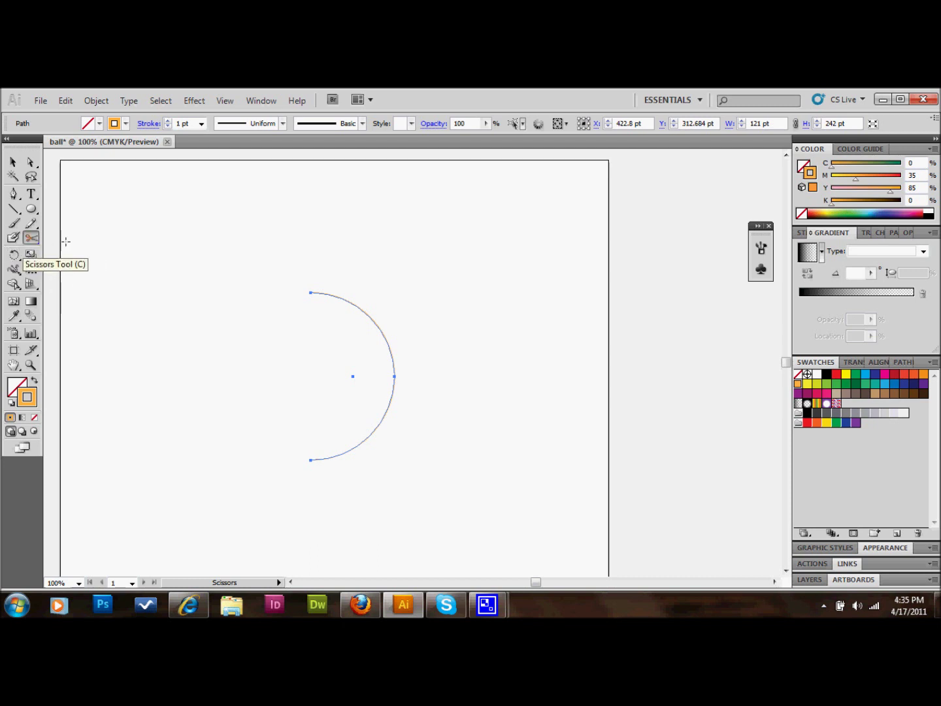
click(361, 307)
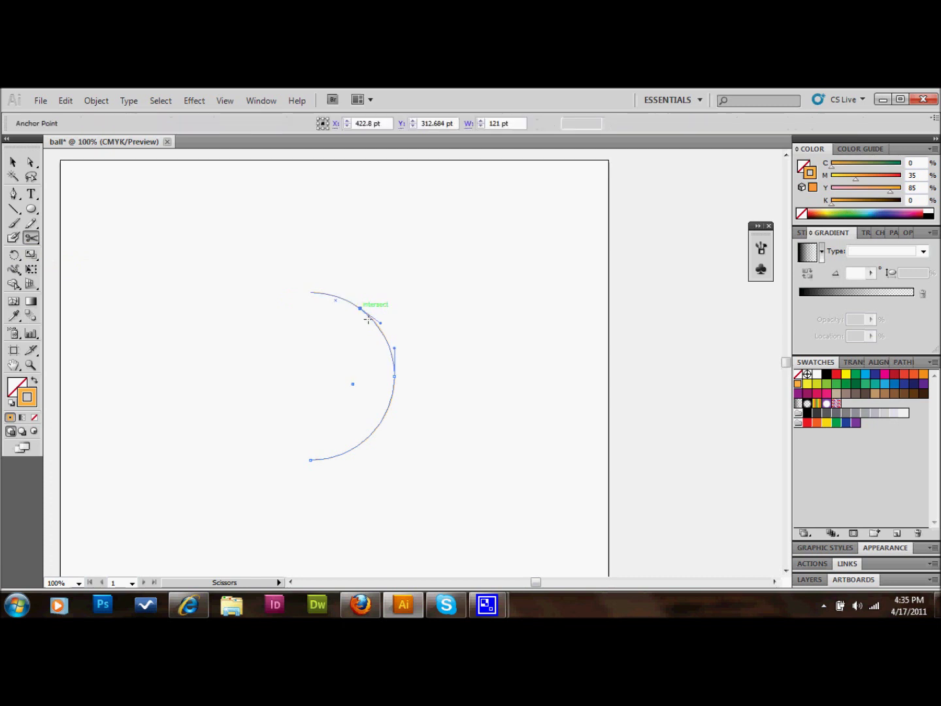
click(385, 413)
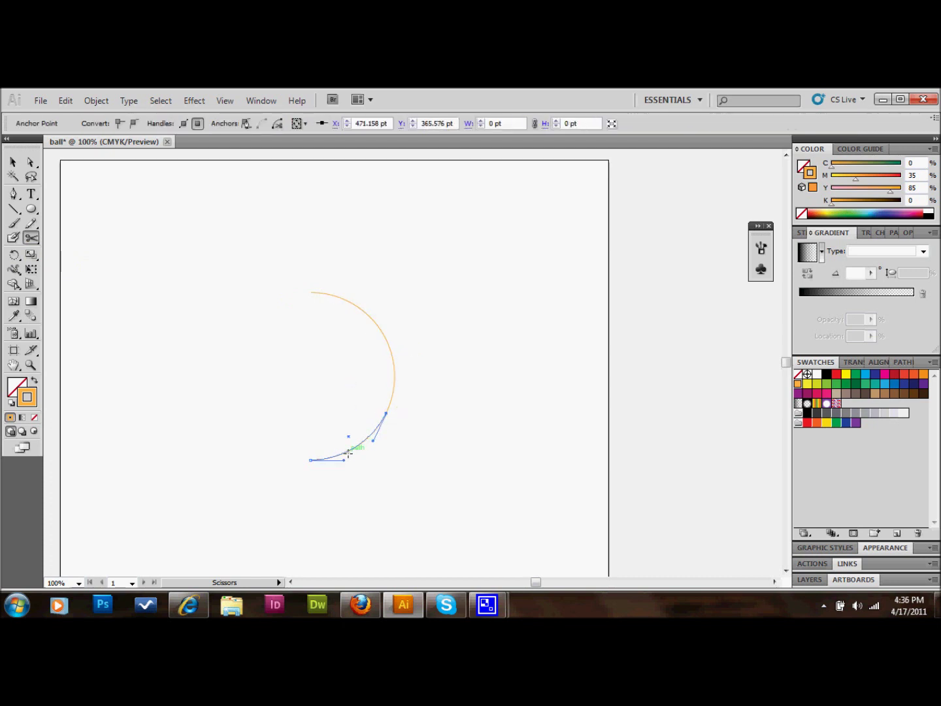
Make a last cut near the bottom, then stroke the top two pieces cyan and yellow
click(351, 450)
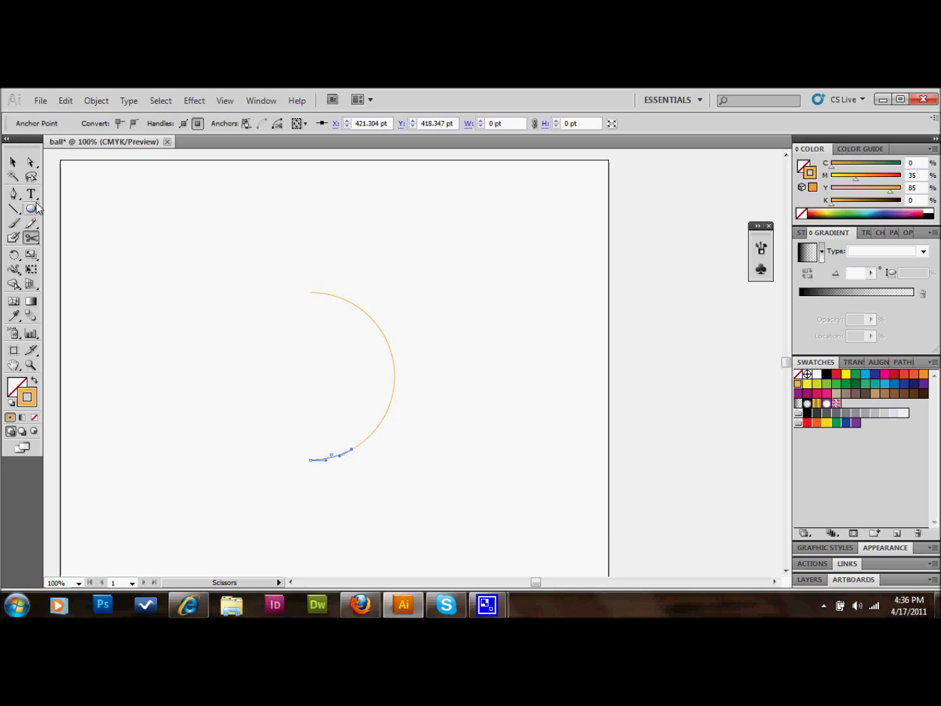
click(13, 162)
key(Delete)
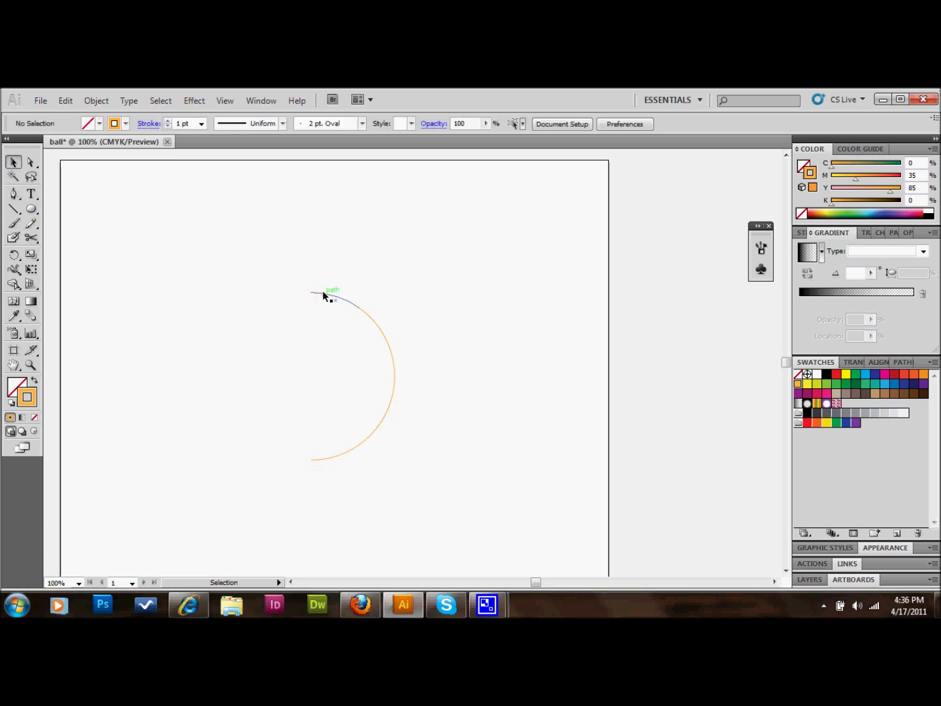
click(327, 294)
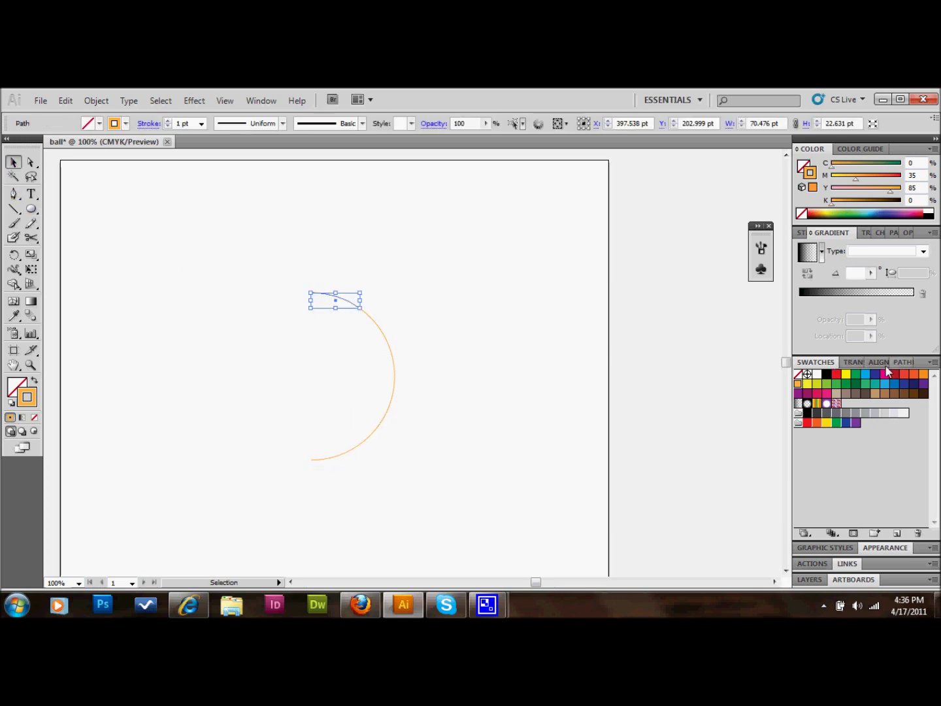
click(866, 375)
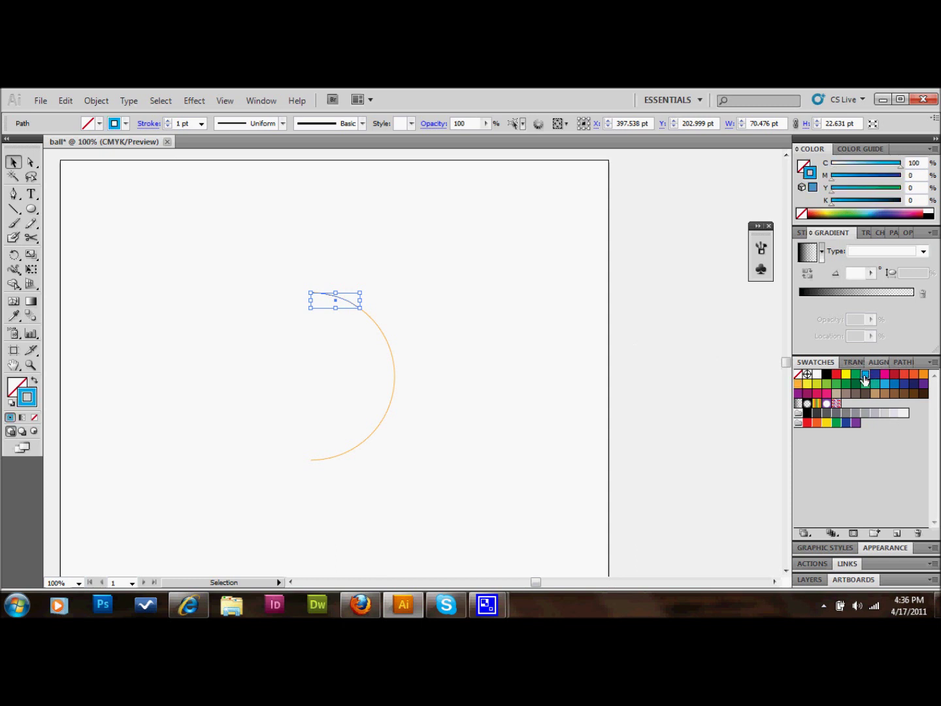
click(381, 322)
click(846, 373)
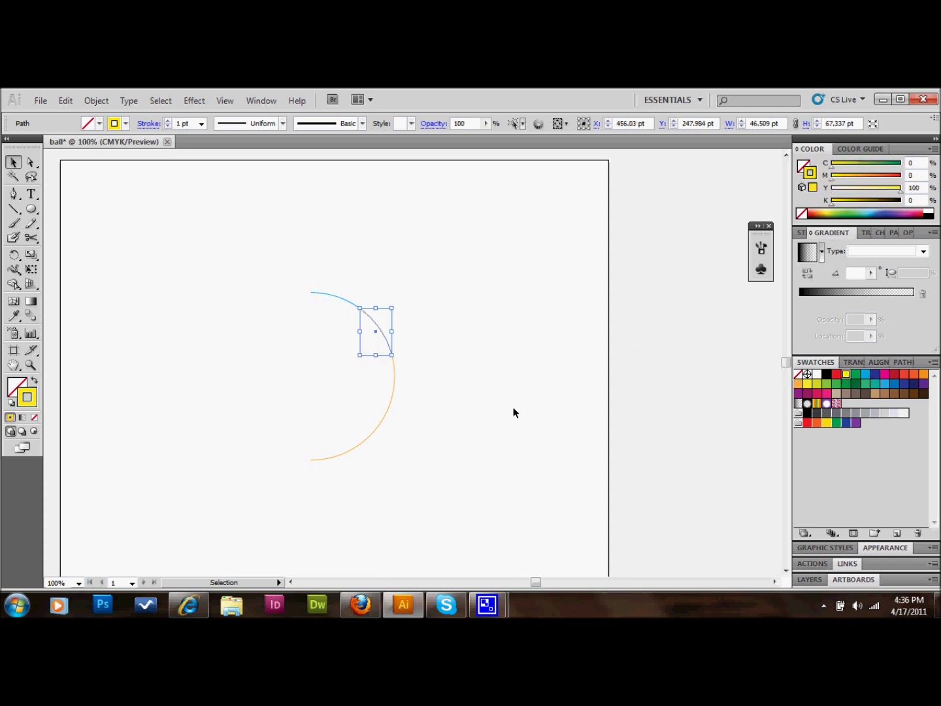
Stroke the middle piece purple with no fill and the lower piece magenta
click(394, 380)
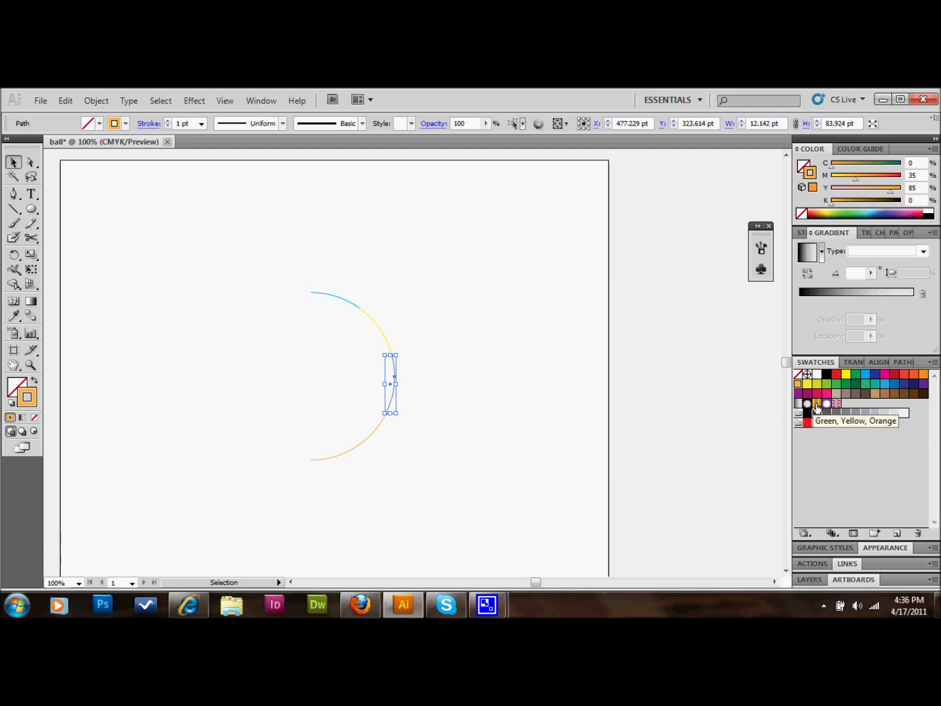
click(817, 405)
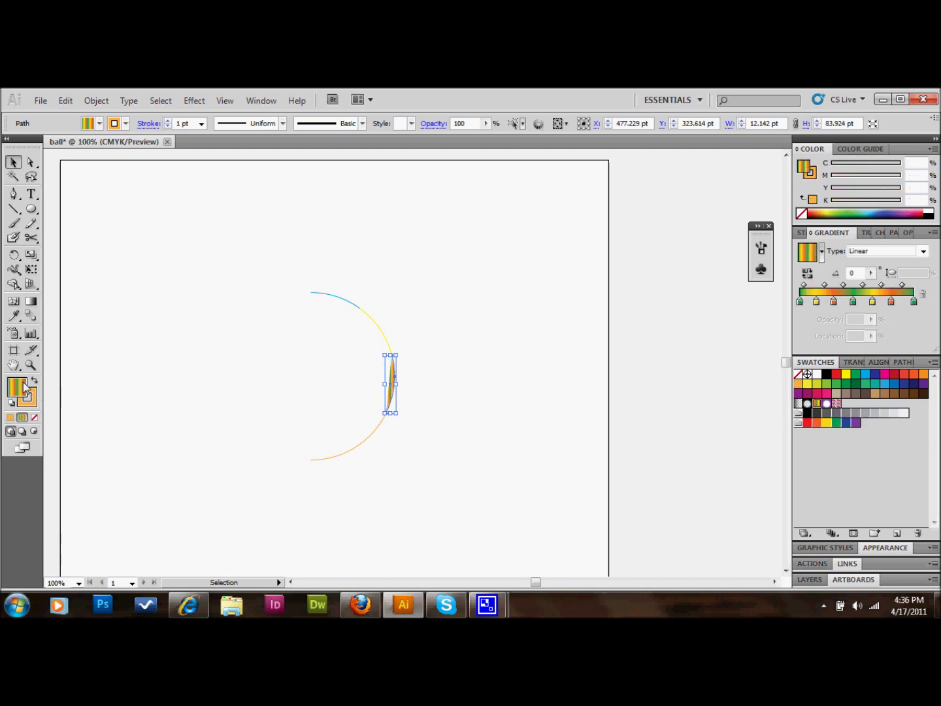
click(34, 418)
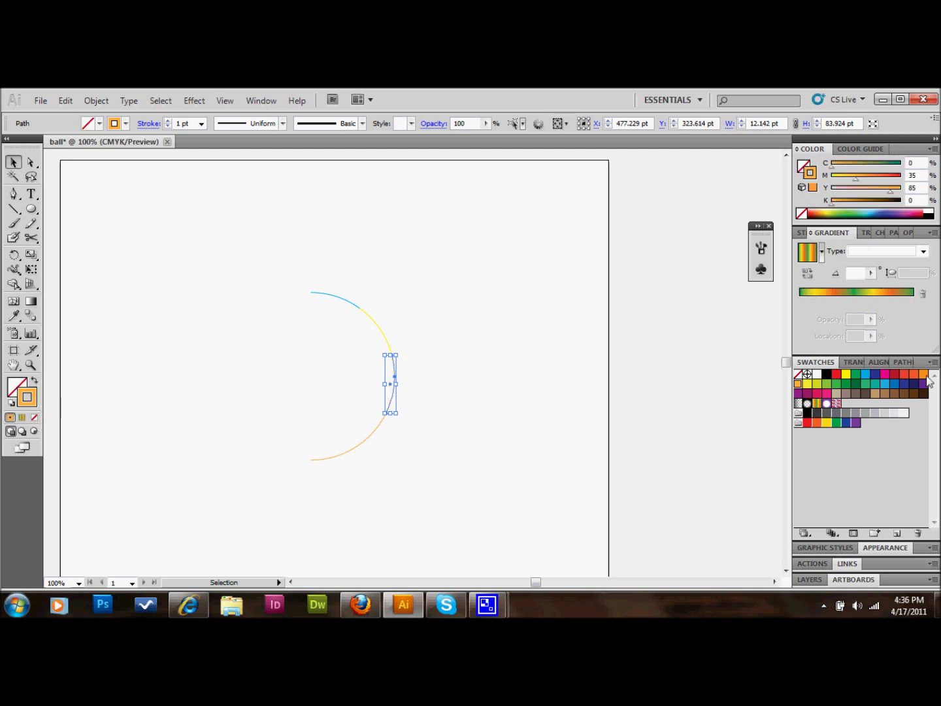
click(924, 384)
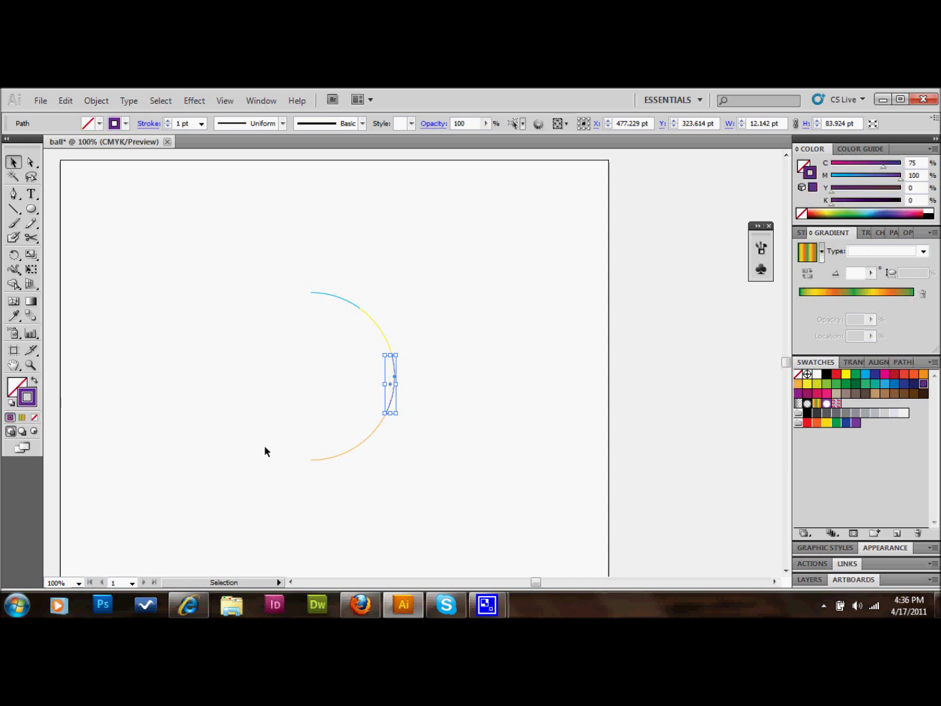
click(366, 429)
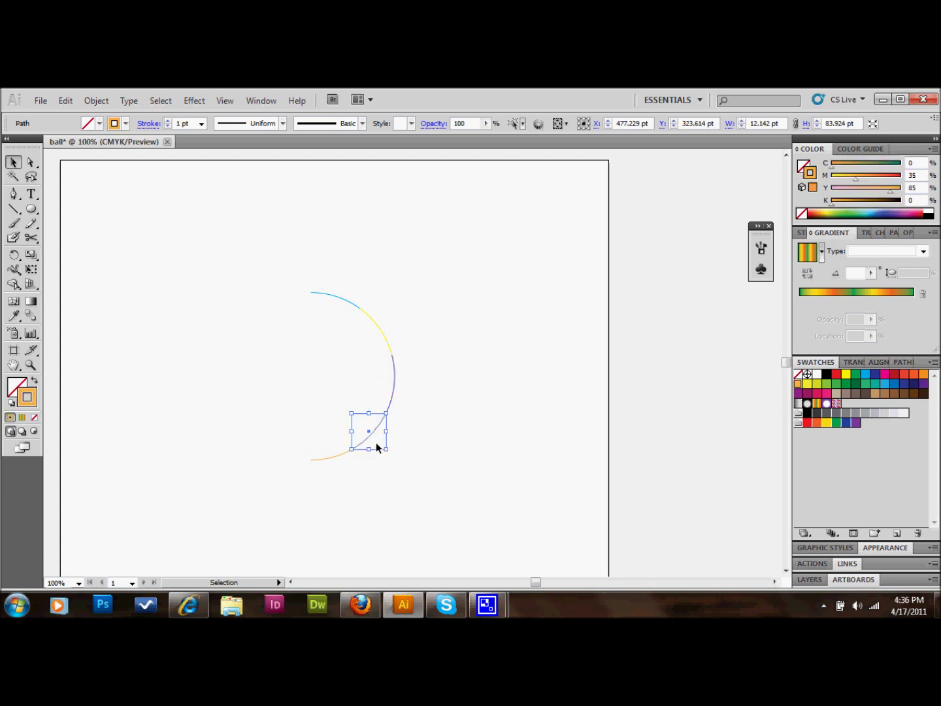
click(885, 375)
click(490, 486)
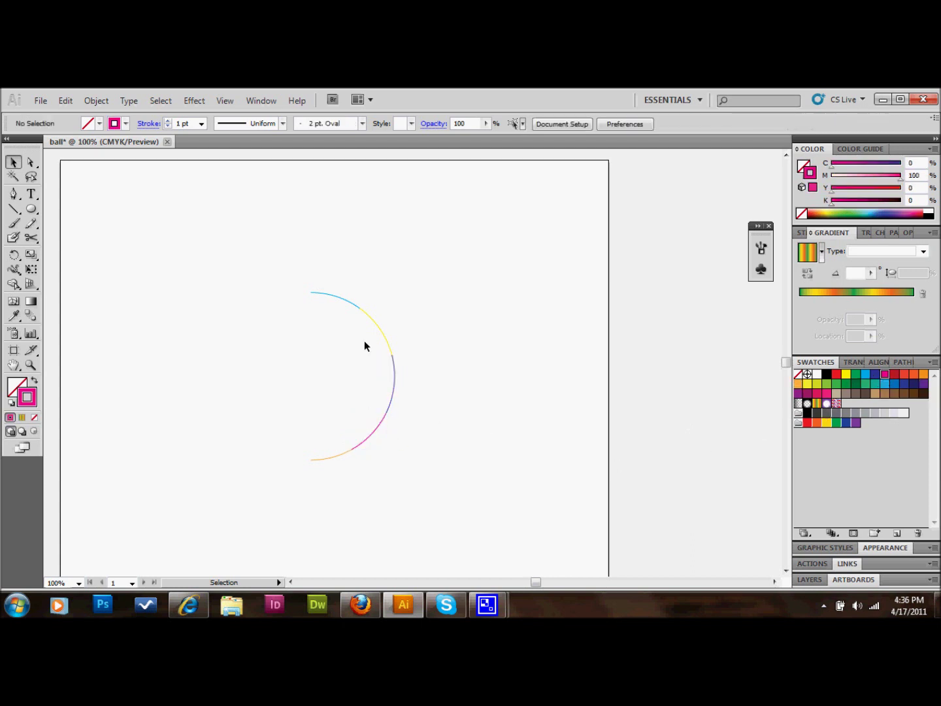
Select all the coloured arc pieces and group them with Ctrl+G
drag(259, 267, 433, 498)
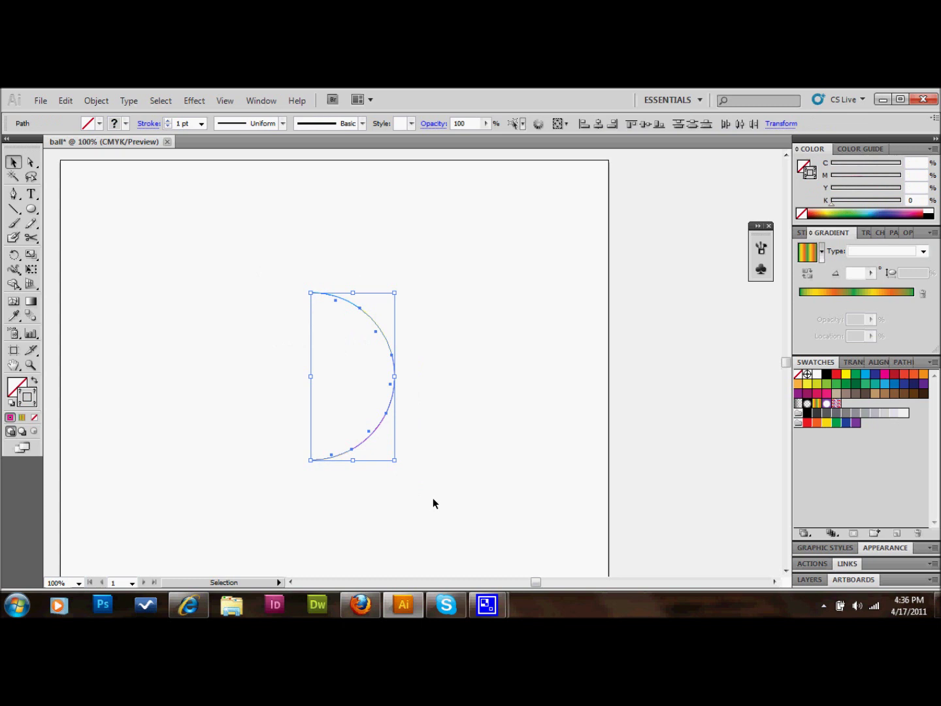
key(a)
key(ctrl+g)
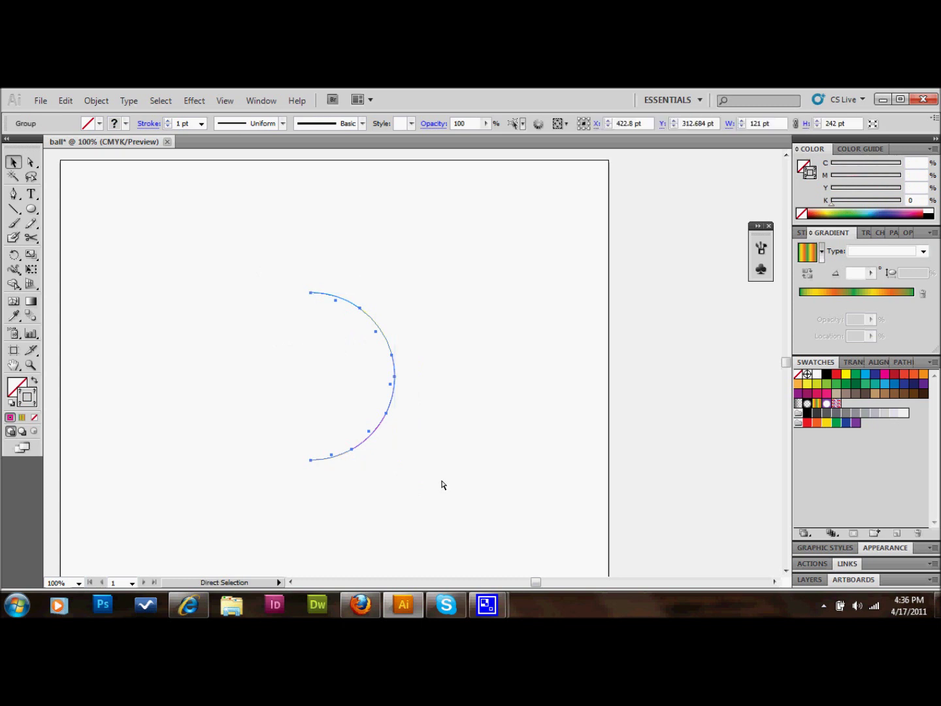
key(v)
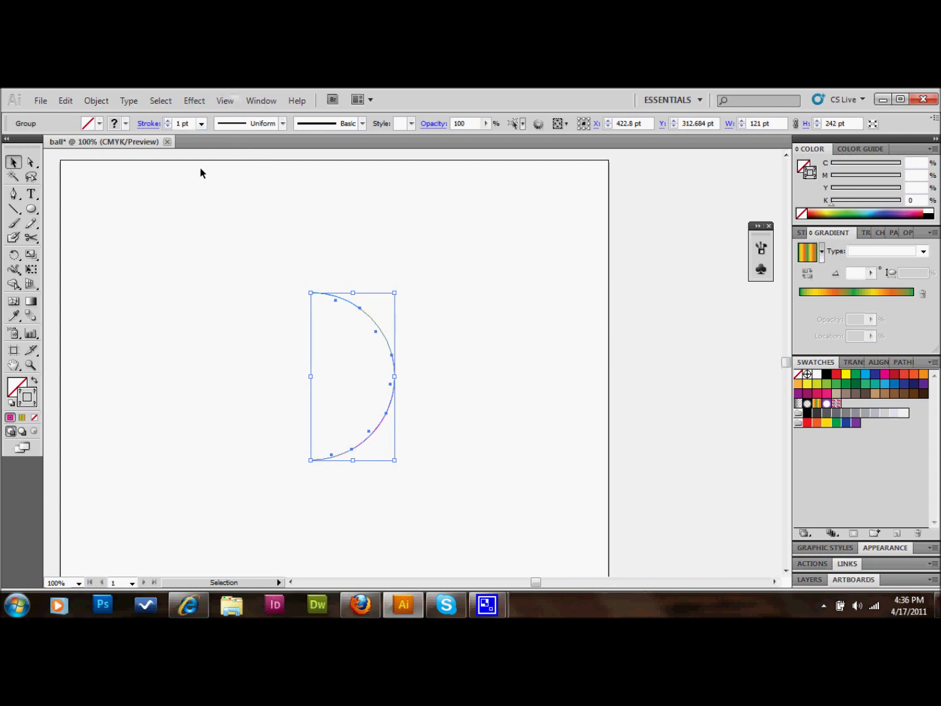
Revolve the grouped arc in 3D with 99 blend steps and preview on, then deselect
click(196, 102)
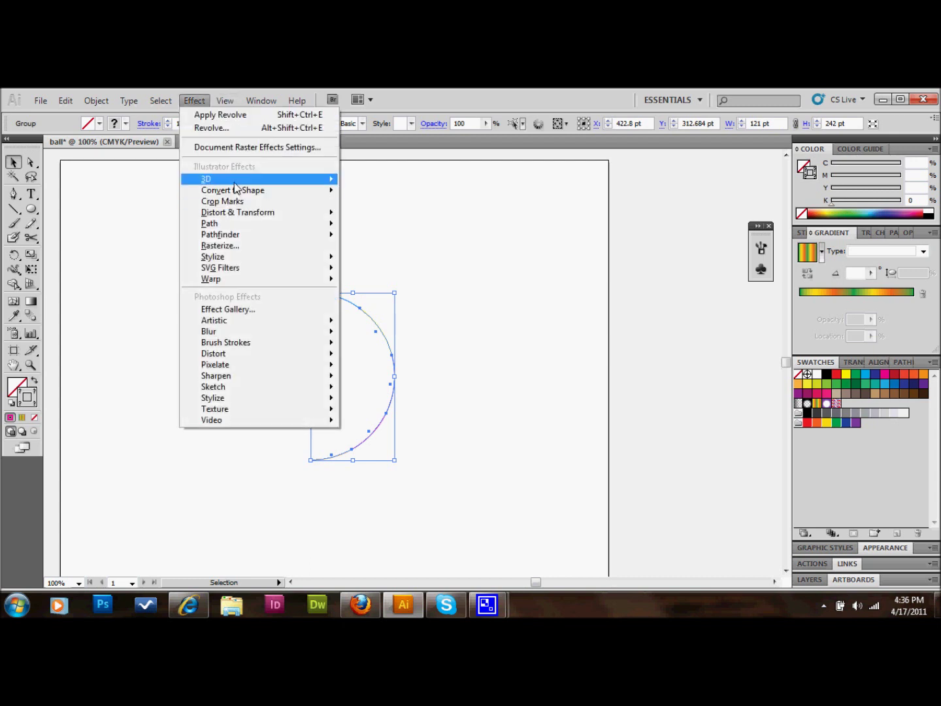
mouse_move(267, 180)
click(384, 195)
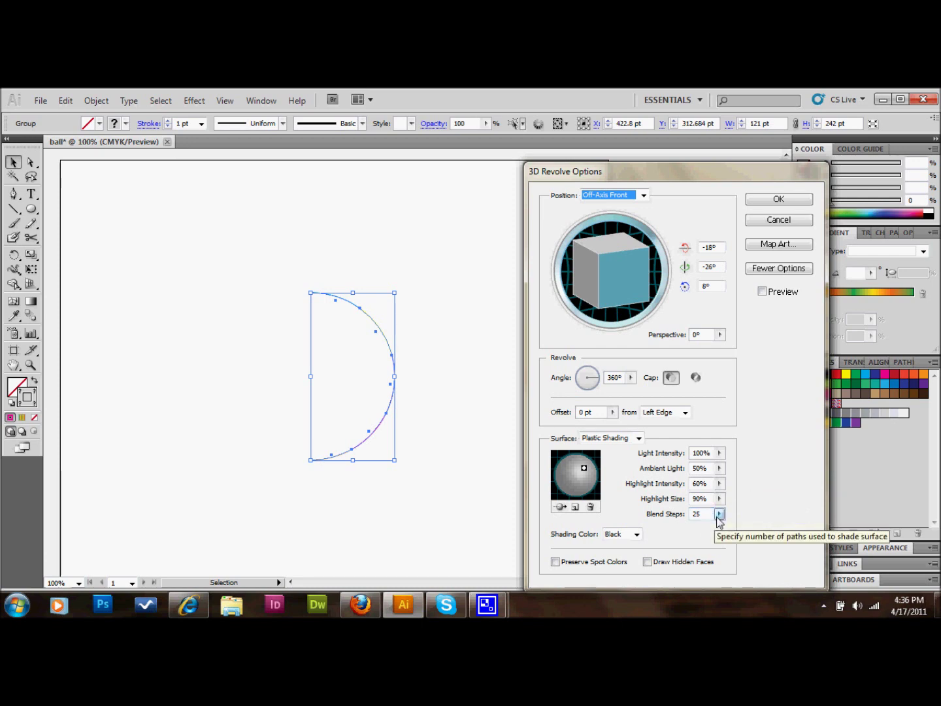
click(719, 514)
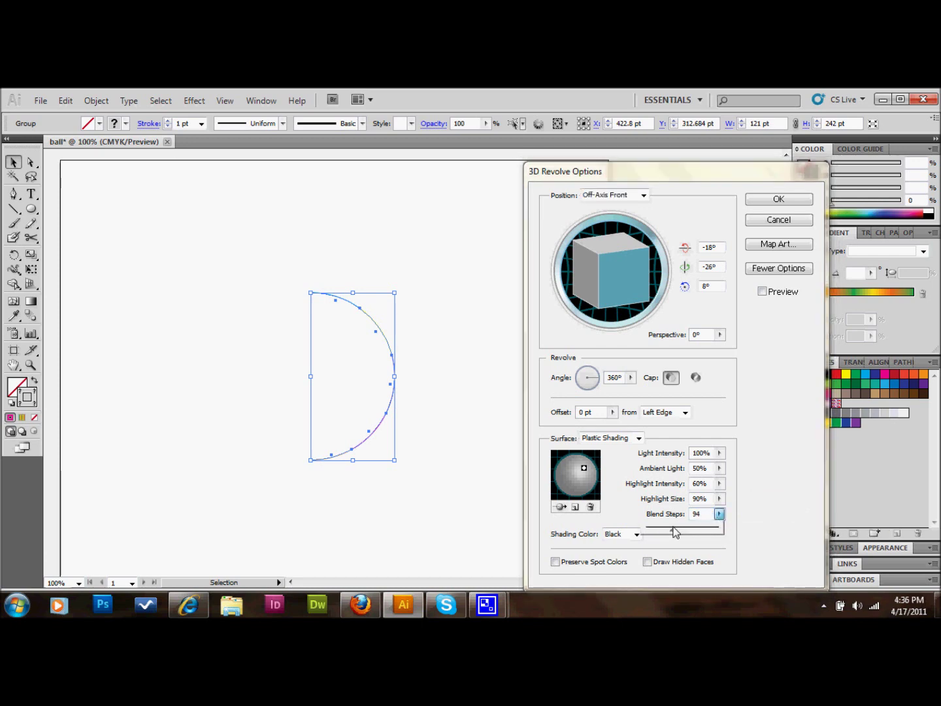
drag(675, 533, 673, 533)
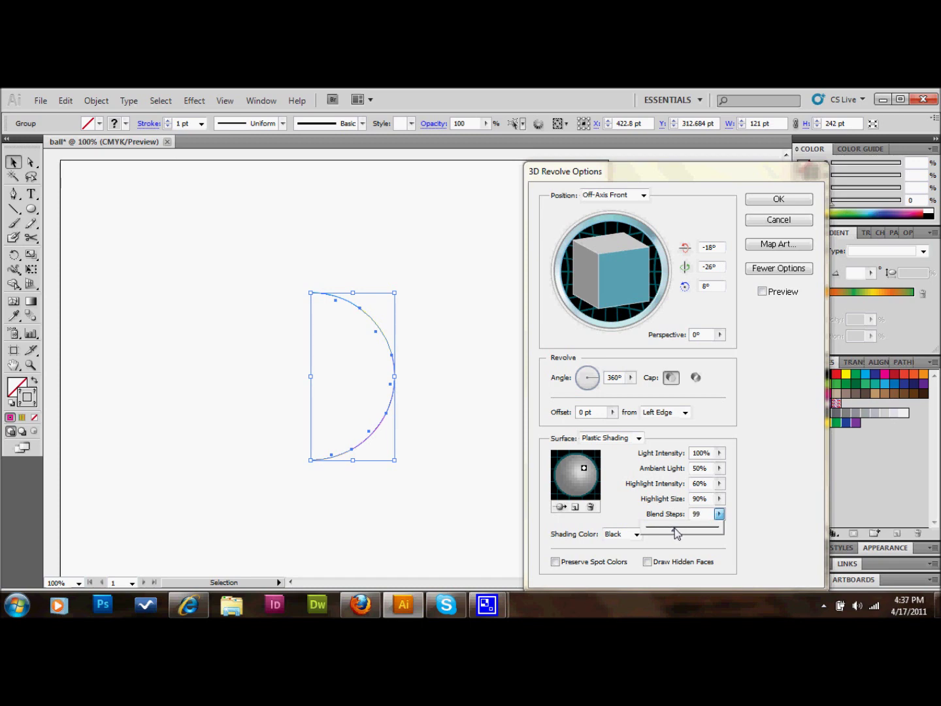
click(764, 294)
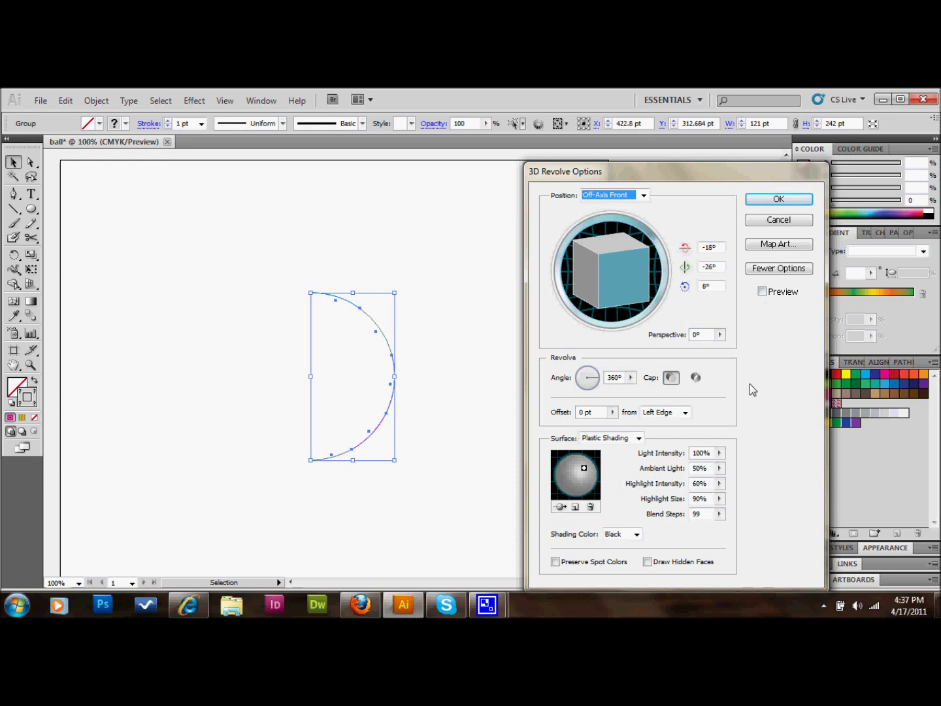
click(762, 291)
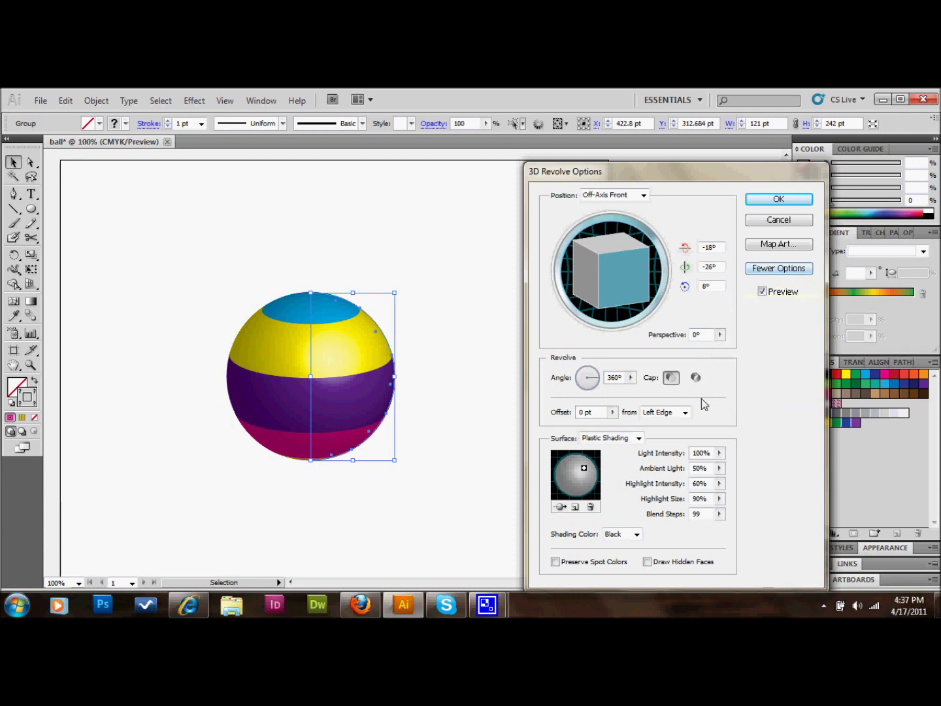
click(800, 204)
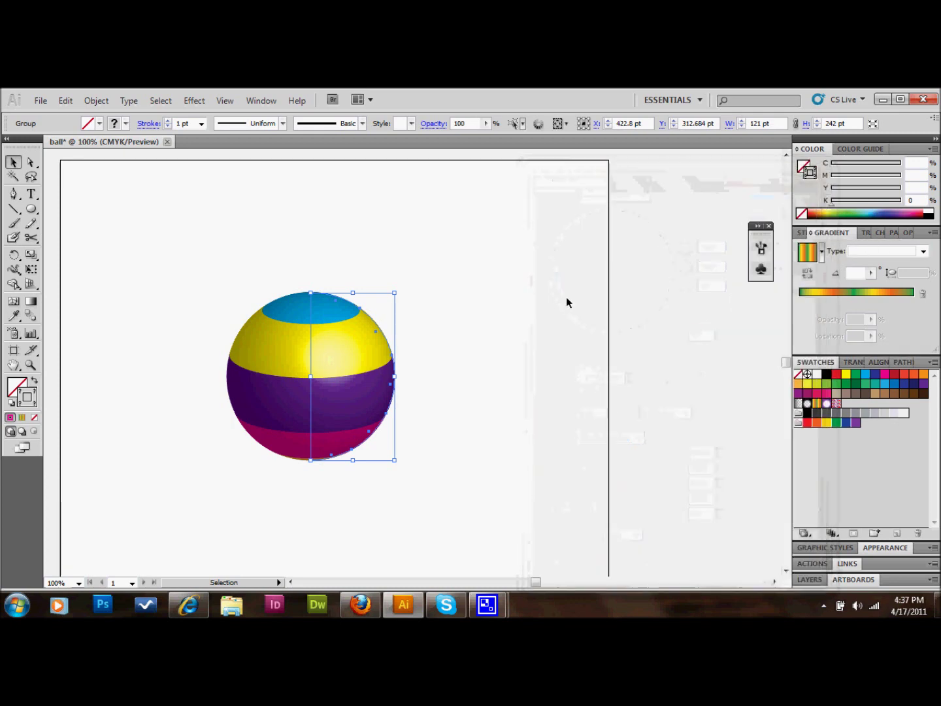
click(493, 349)
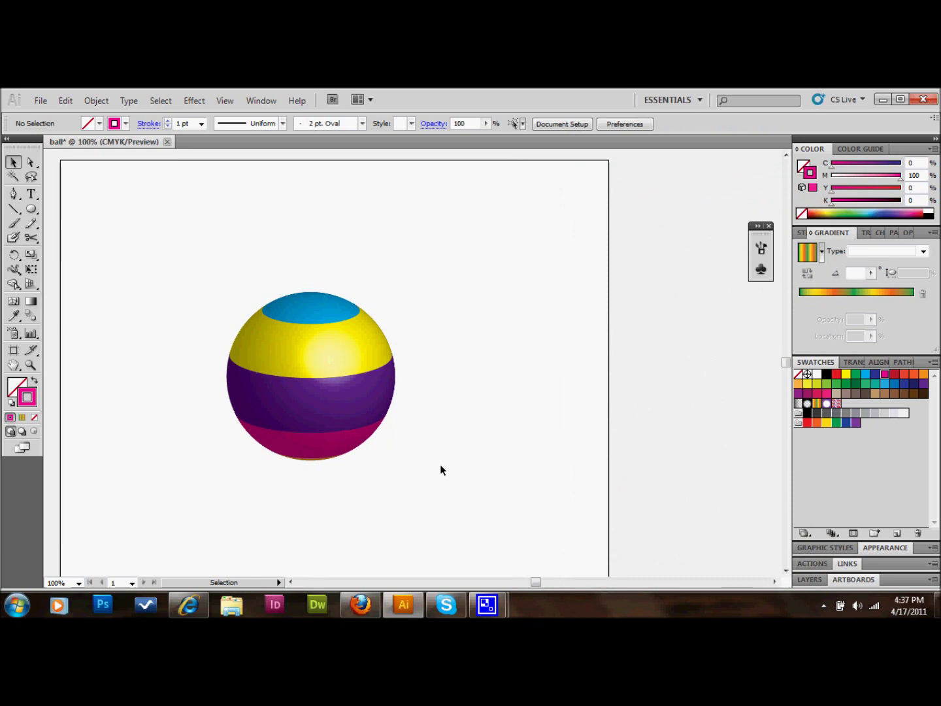
Apply Object > Expand Appearance to the striped ball
drag(185, 248, 416, 483)
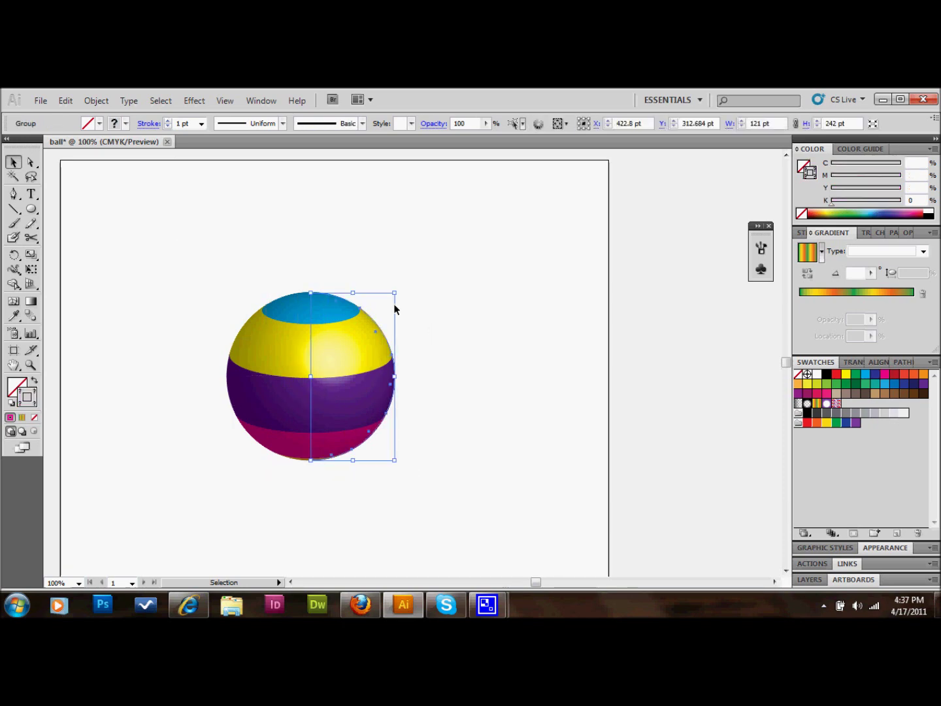
click(94, 104)
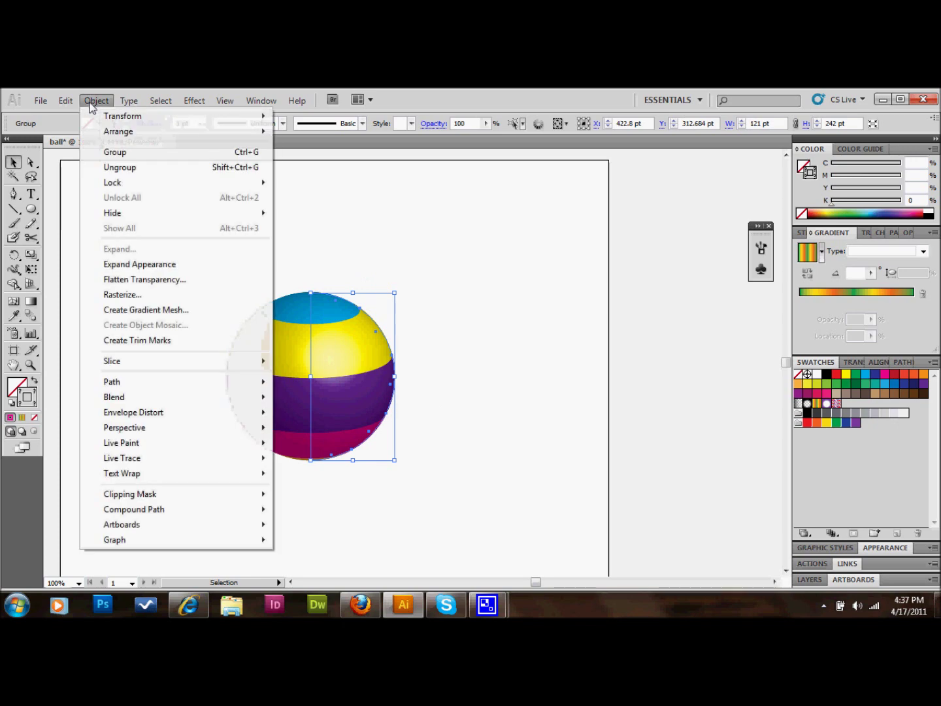
click(98, 102)
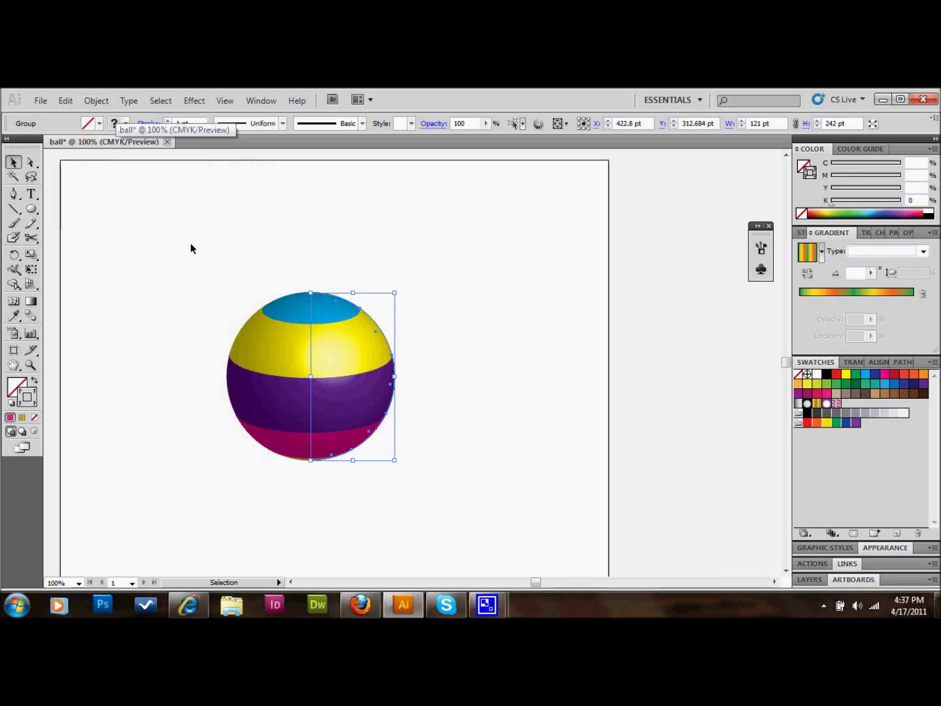
click(91, 101)
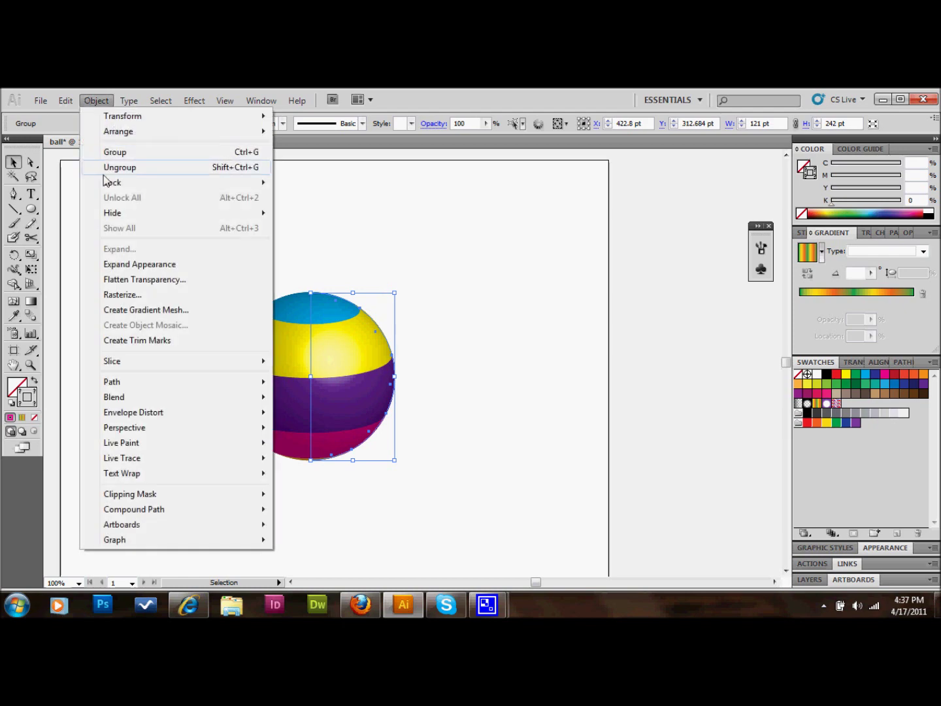
click(119, 264)
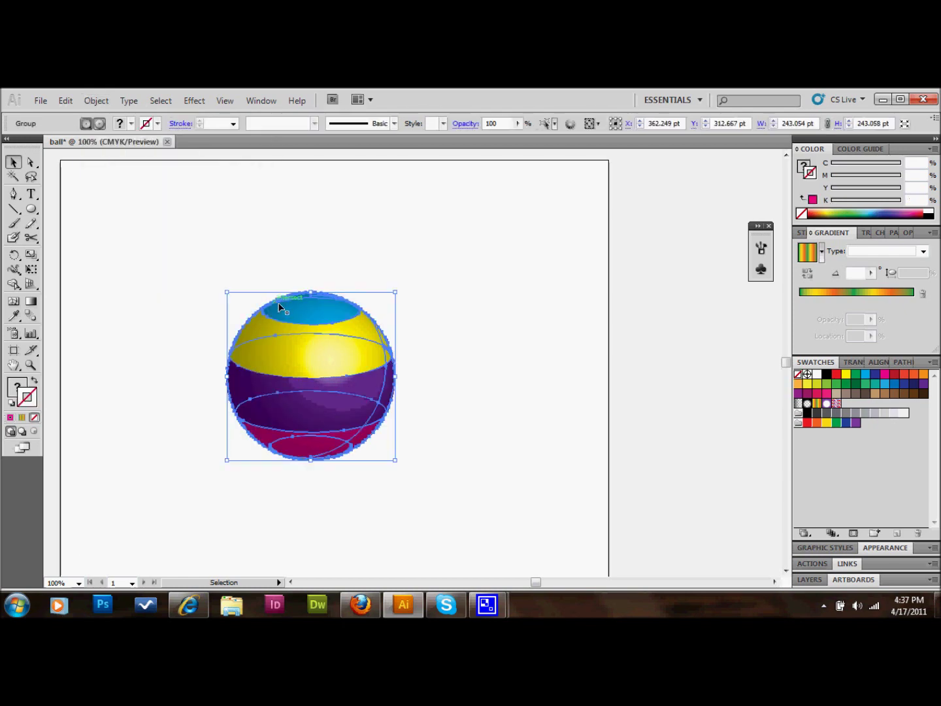
click(467, 260)
click(291, 362)
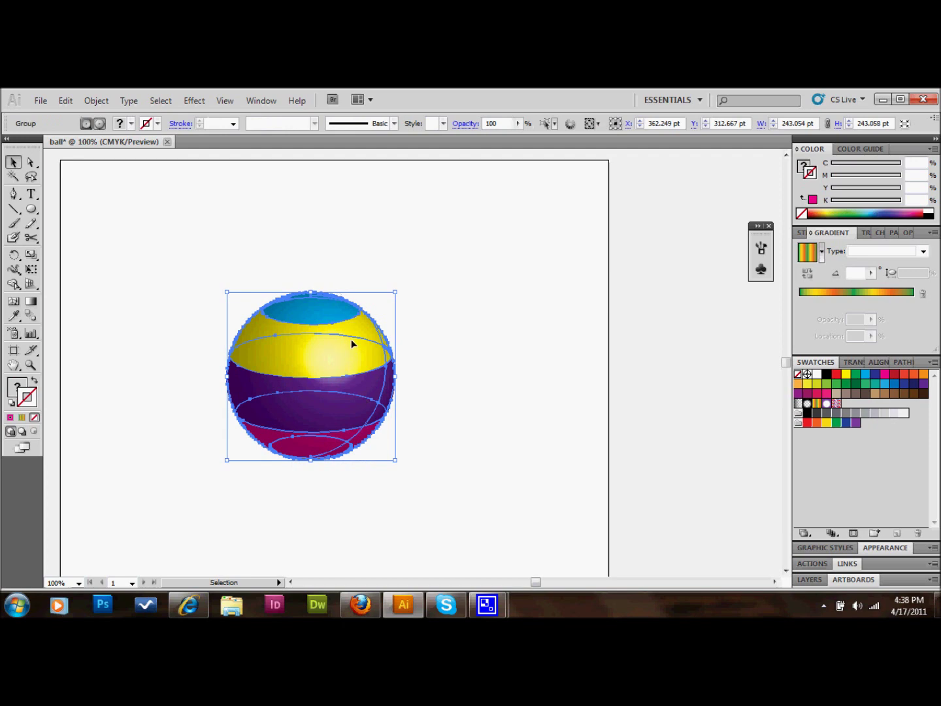
click(458, 232)
drag(226, 256, 317, 531)
Run Object > Expand on the ball group to turn it into plain paths
click(94, 101)
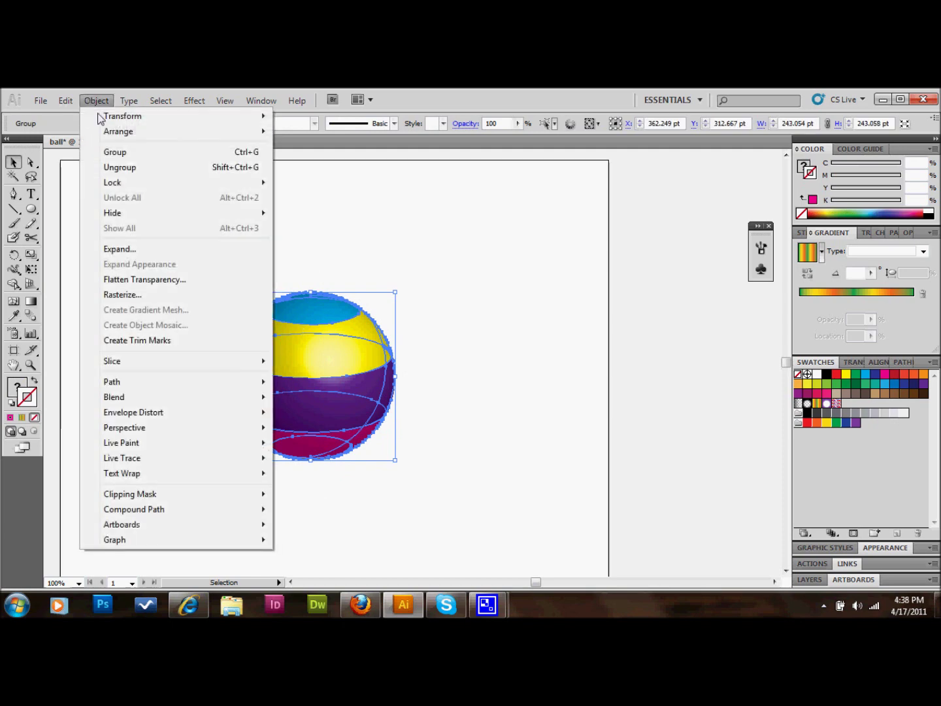
click(129, 250)
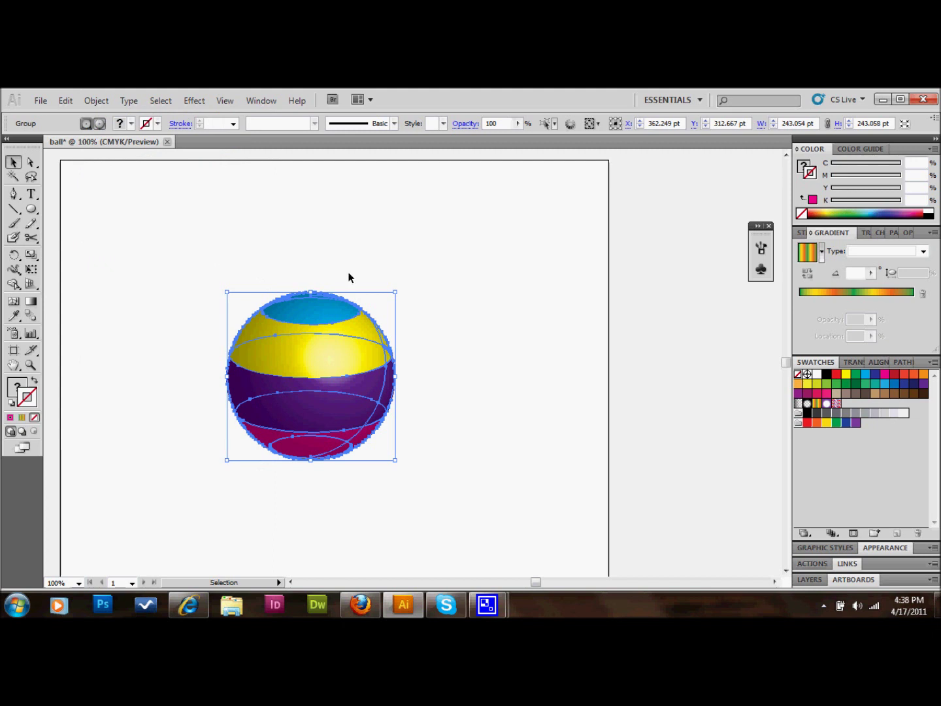
click(383, 265)
click(320, 353)
click(97, 100)
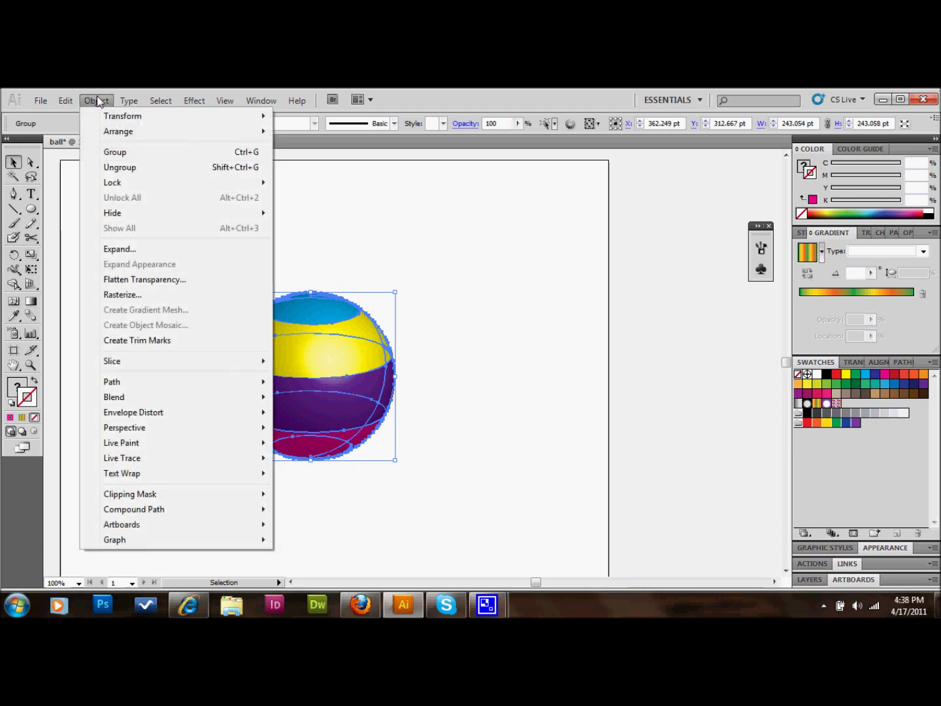
click(128, 250)
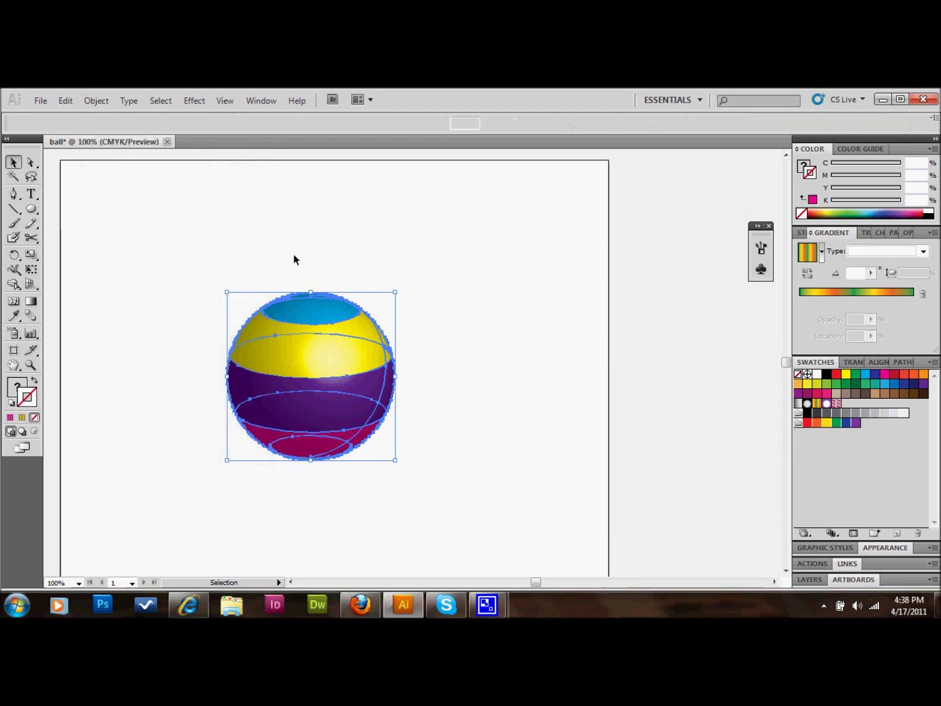
drag(204, 256, 426, 500)
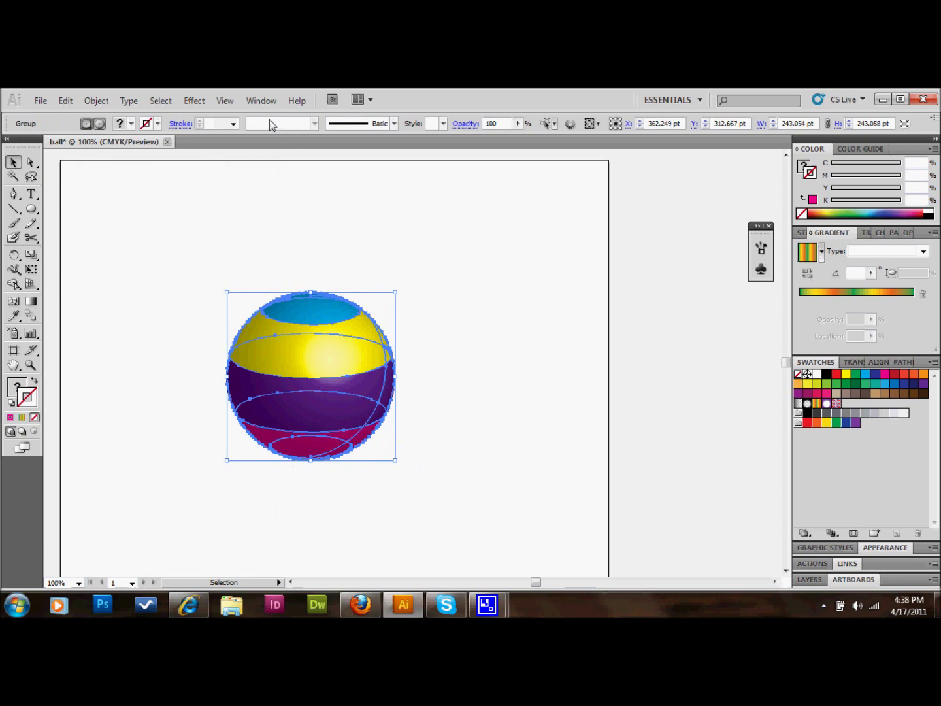
click(247, 101)
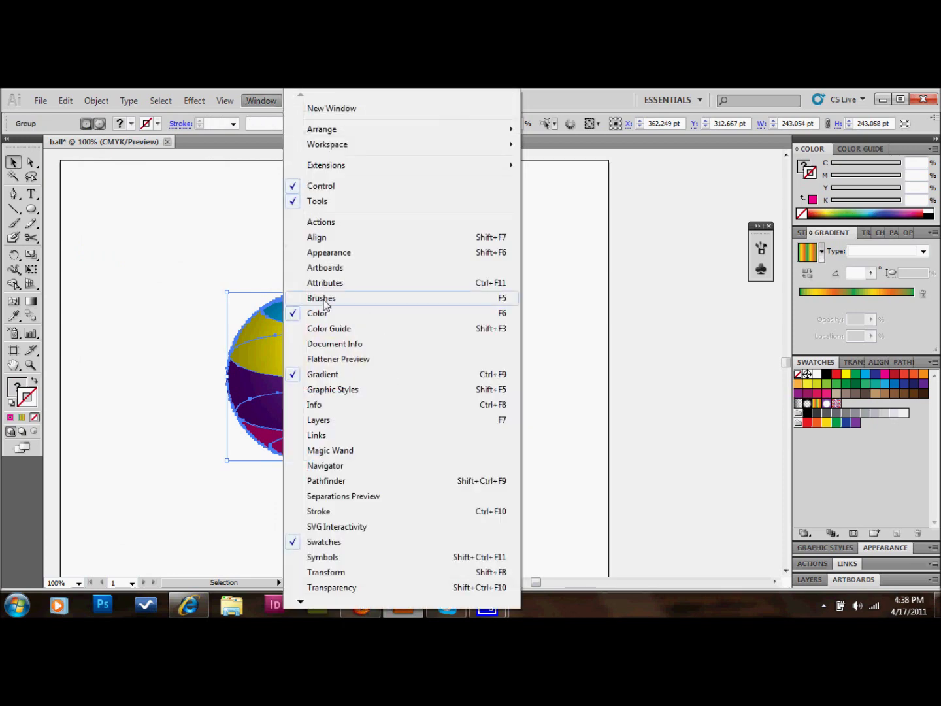
click(244, 227)
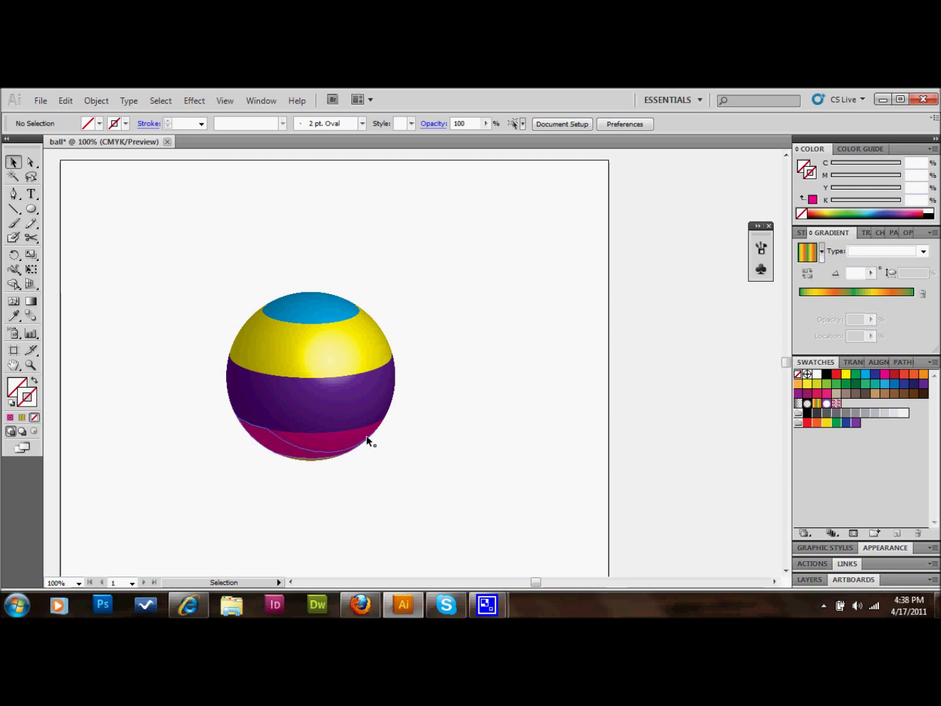
click(324, 404)
click(473, 285)
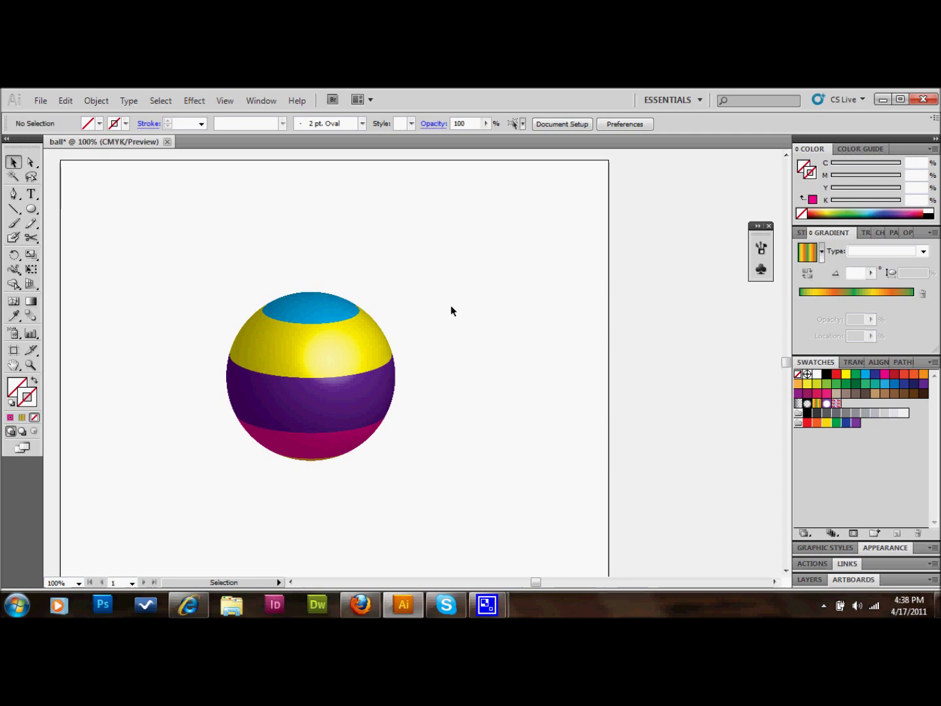
key(a)
key(ctrl+z)
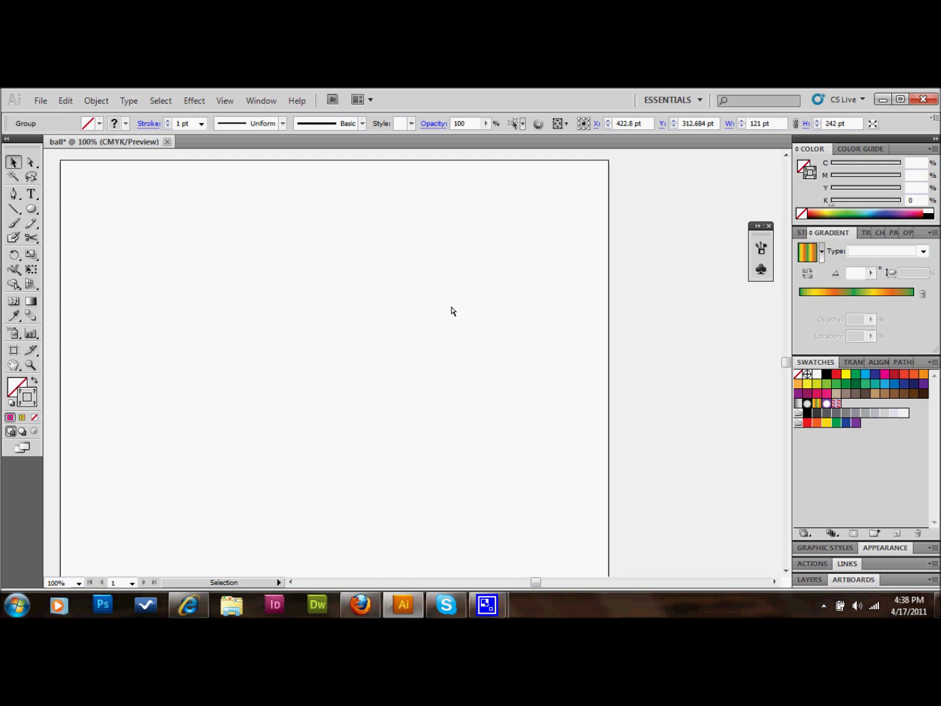
click(451, 311)
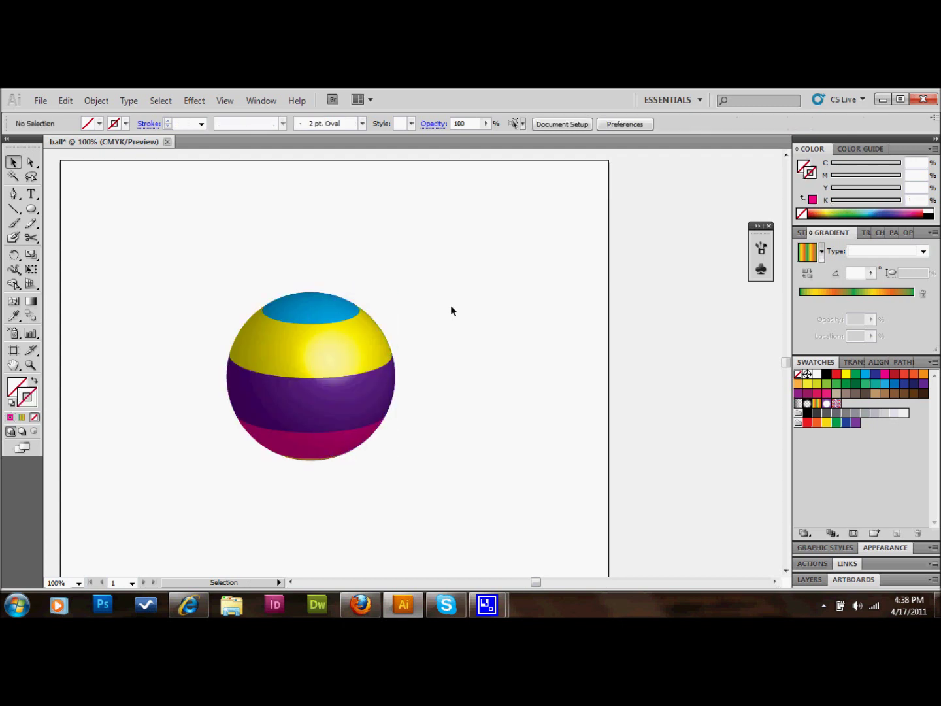